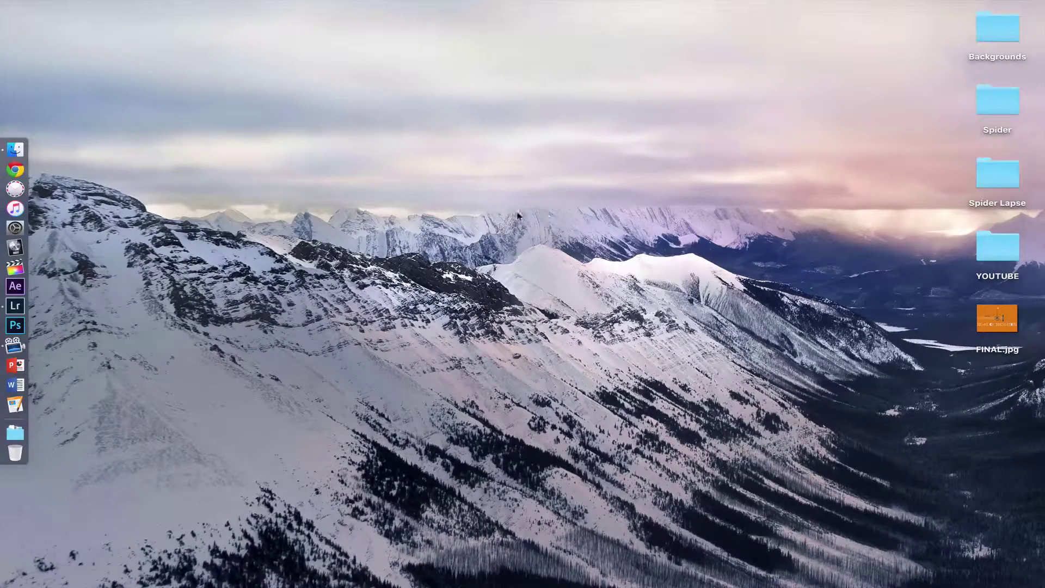
# Launch Lightroom 5 and import the 999 photos from the Spider folder into the catalog
pyautogui.click(16, 305)
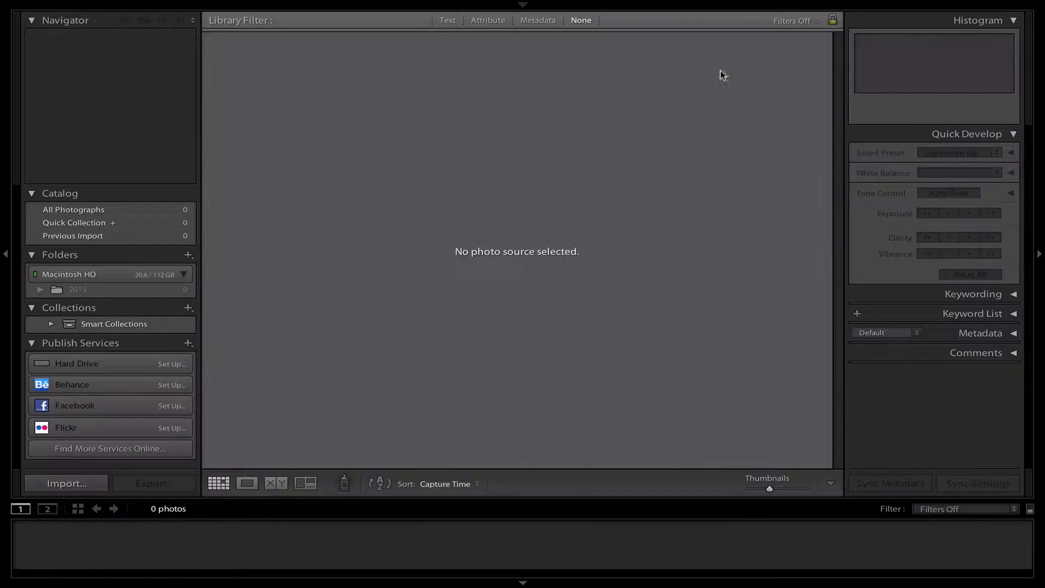
pyautogui.moveTo(806, 11)
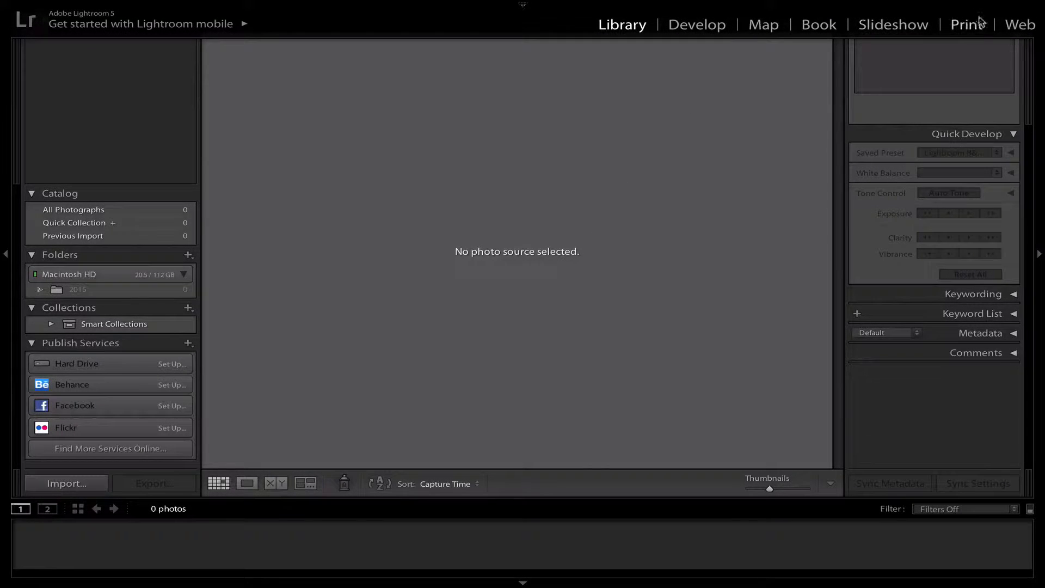
pyautogui.click(87, 481)
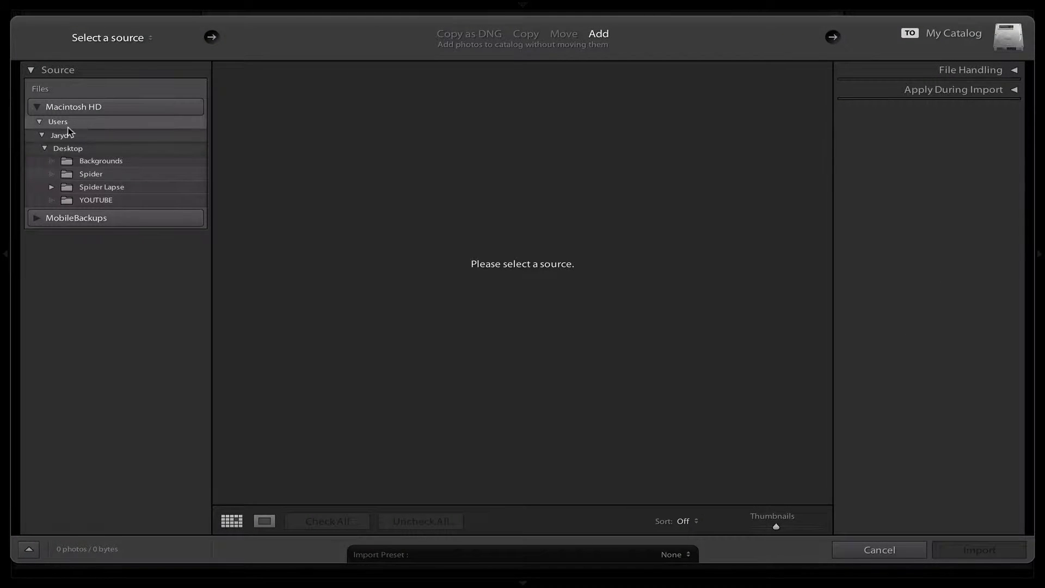
pyautogui.click(103, 174)
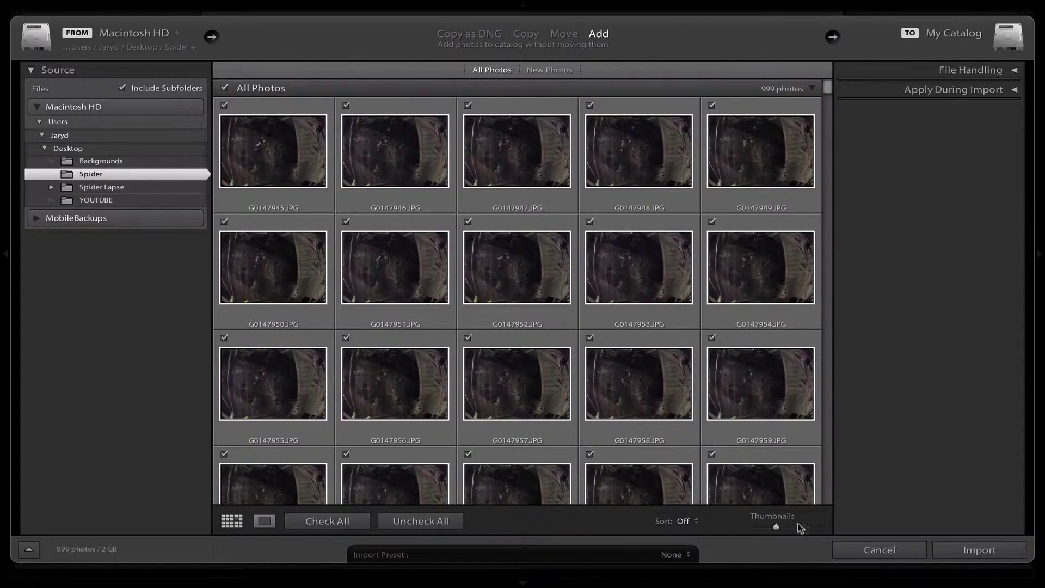
pyautogui.click(975, 552)
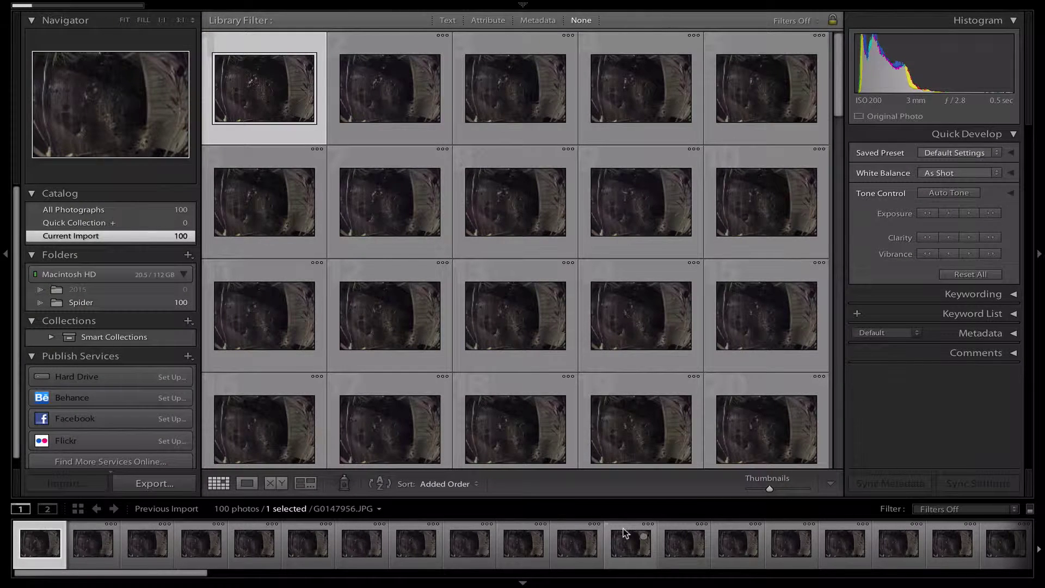
# Select frame G0147995 in the filmstrip
pyautogui.moveTo(39, 12)
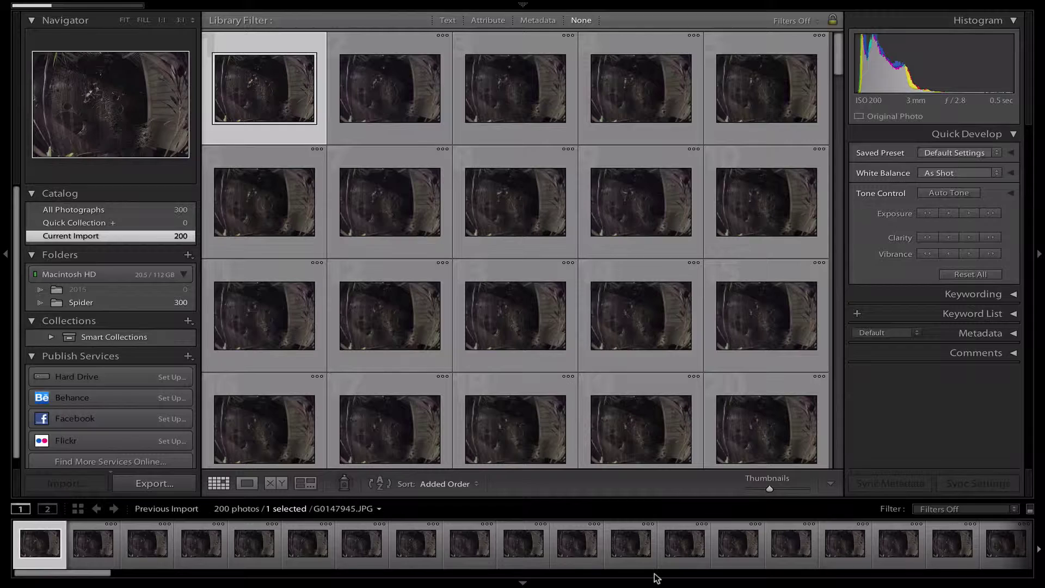
pyautogui.scroll(-5, 665, 543)
pyautogui.scroll(-5, 671, 545)
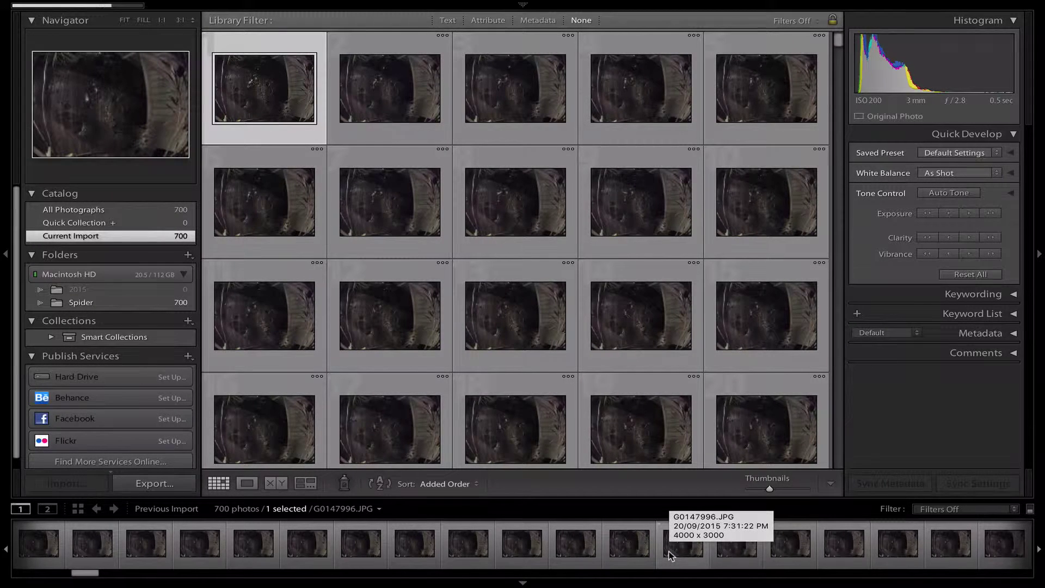
pyautogui.click(633, 546)
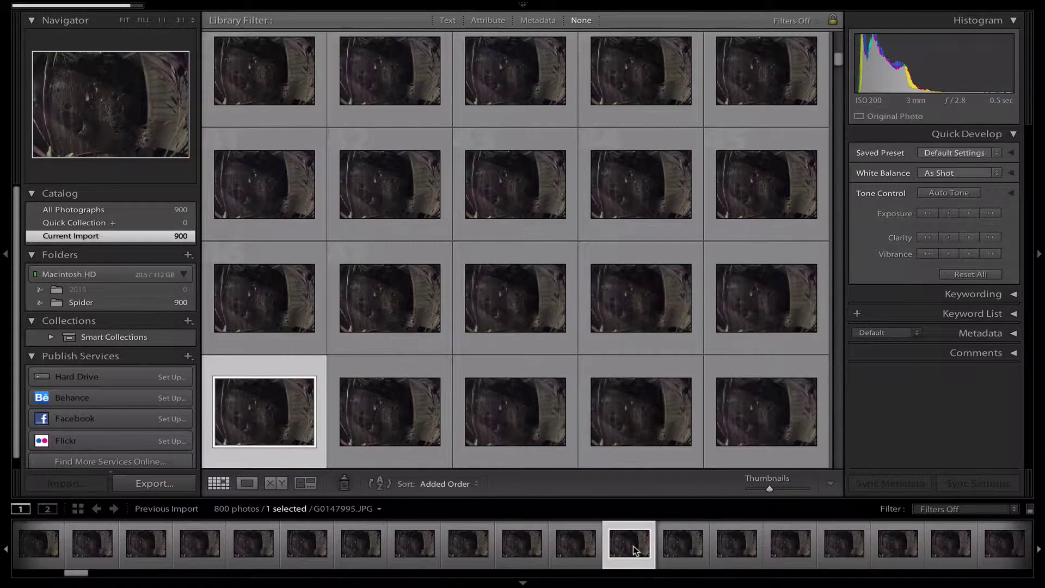
# In Develop, give G0147995 Temp +4, Exposure +0.70, Contrast +71, Shadows −70 and Clarity +80
pyautogui.moveTo(776, 12)
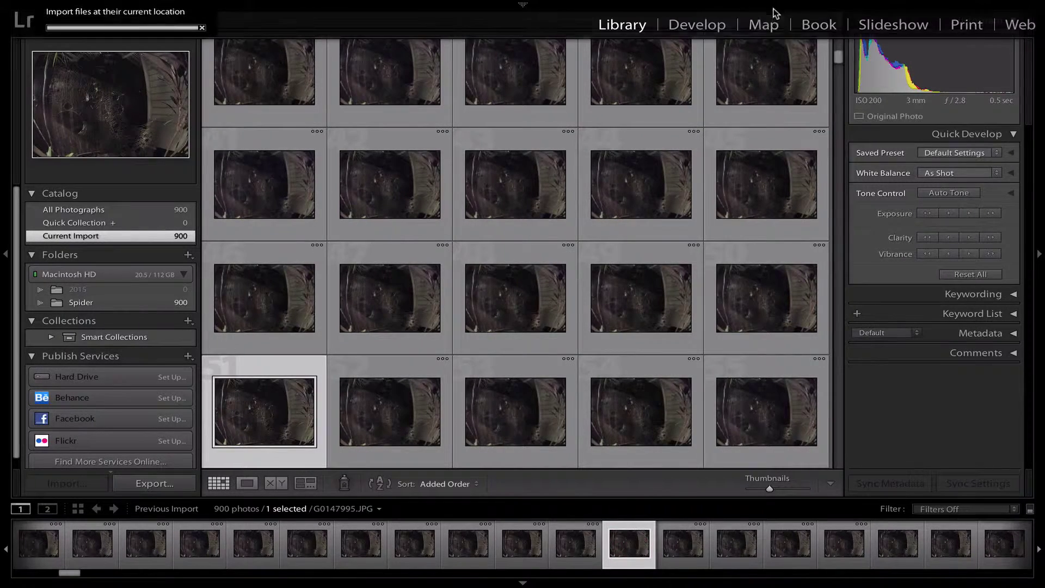
pyautogui.click(703, 27)
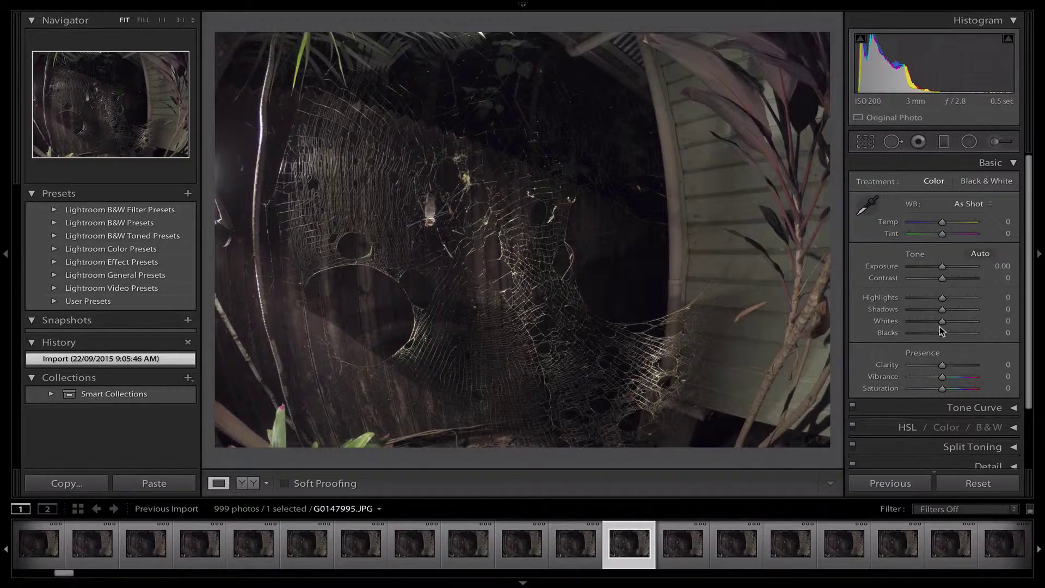
pyautogui.moveTo(942, 222); pyautogui.dragTo(944, 223)
pyautogui.moveTo(945, 271); pyautogui.dragTo(943, 300)
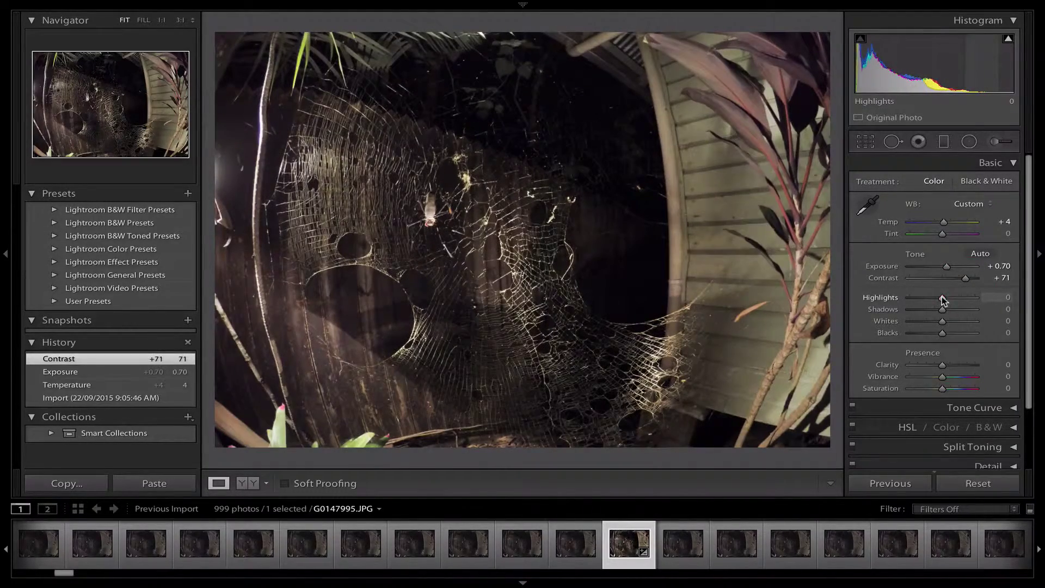
pyautogui.scroll(-1, 943, 299)
pyautogui.moveTo(943, 302); pyautogui.dragTo(917, 308)
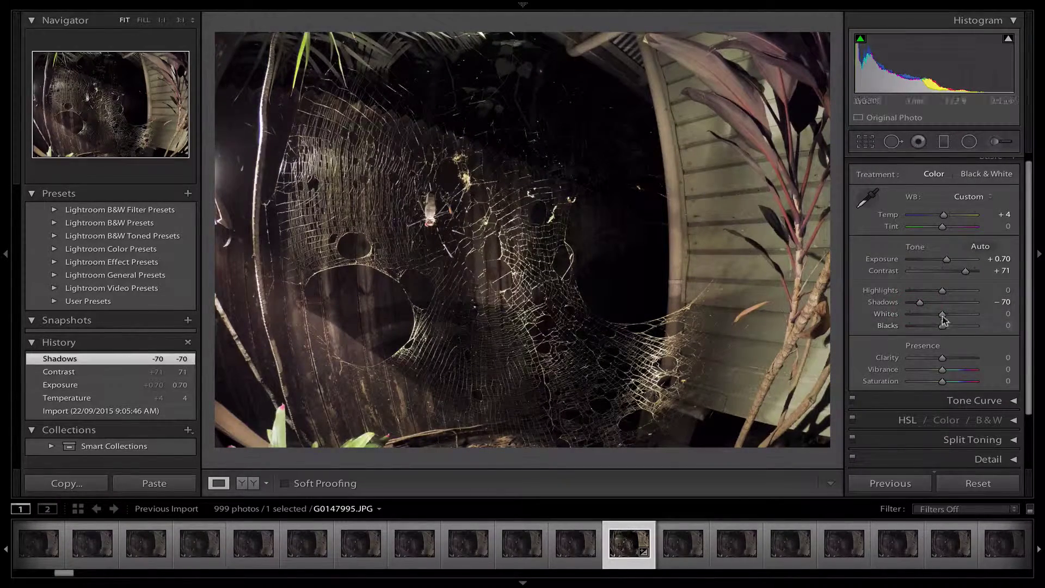
pyautogui.scroll(-1, 941, 338)
pyautogui.moveTo(942, 349); pyautogui.dragTo(969, 352)
pyautogui.scroll(-3, 969, 352)
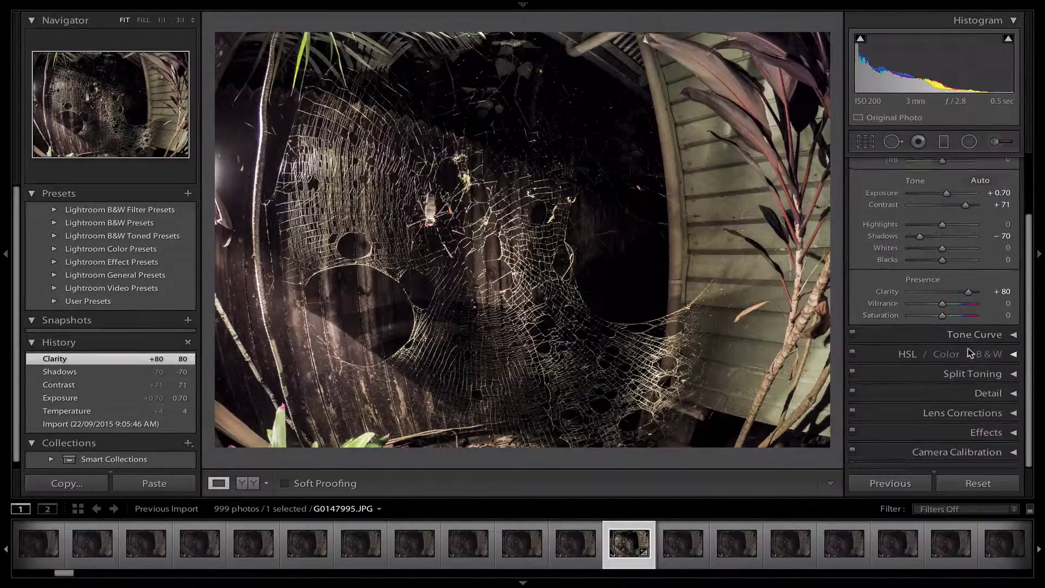
pyautogui.scroll(2, 968, 352)
# Set Detail Sharpening Amount to 150 and Luminance noise reduction to 24
pyautogui.scroll(2, 969, 351)
pyautogui.click(996, 162)
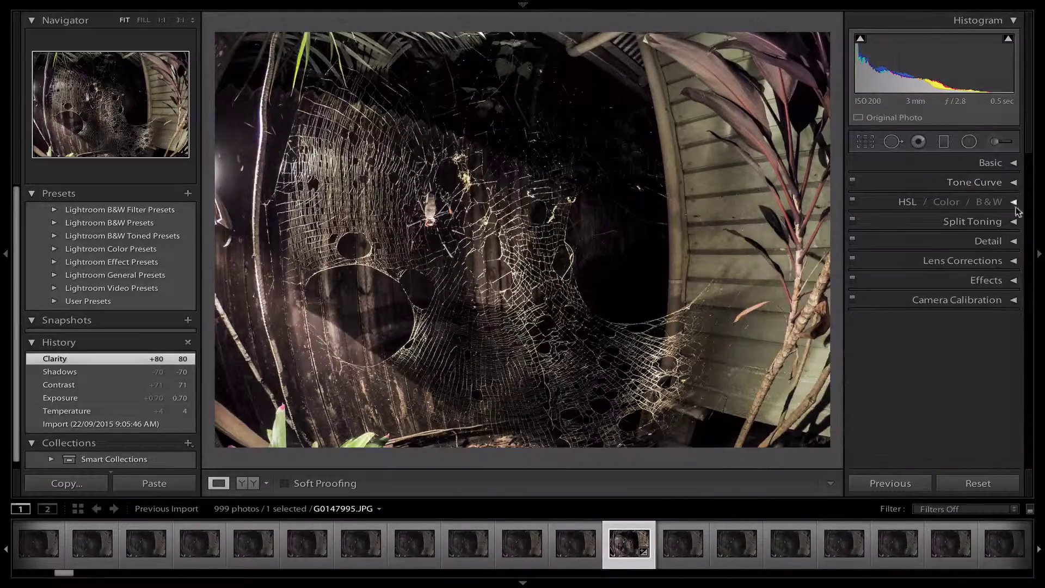
pyautogui.click(1013, 241)
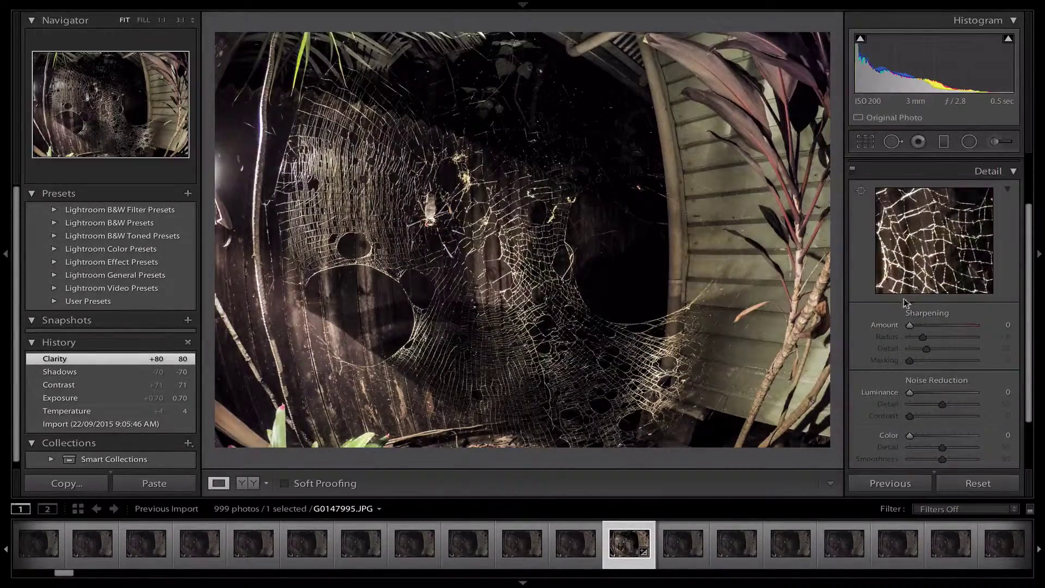
pyautogui.moveTo(909, 326); pyautogui.dragTo(990, 335)
pyautogui.moveTo(909, 392); pyautogui.dragTo(930, 397)
pyautogui.scroll(-2, 930, 396)
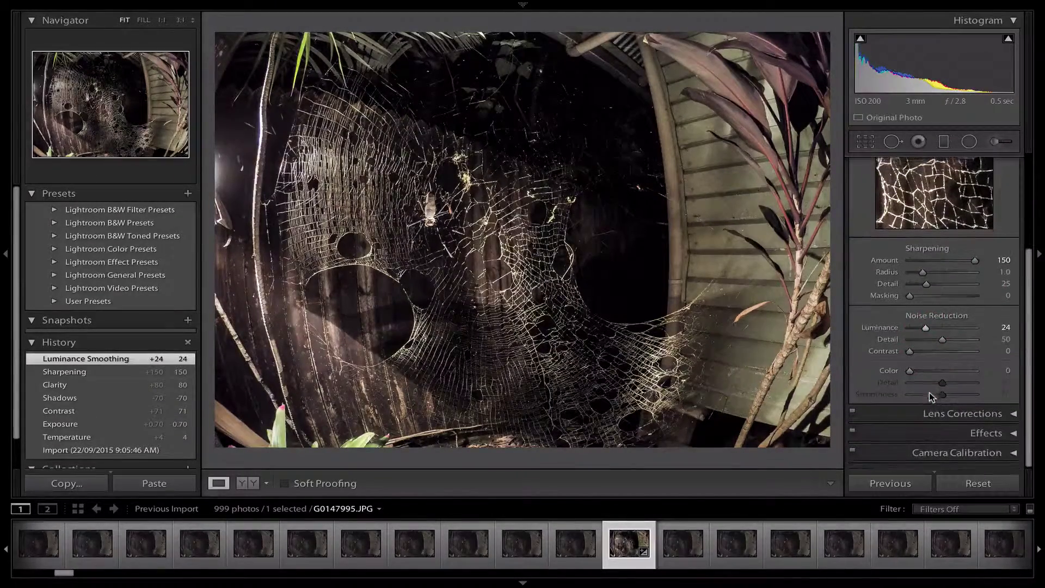
pyautogui.scroll(4, 929, 393)
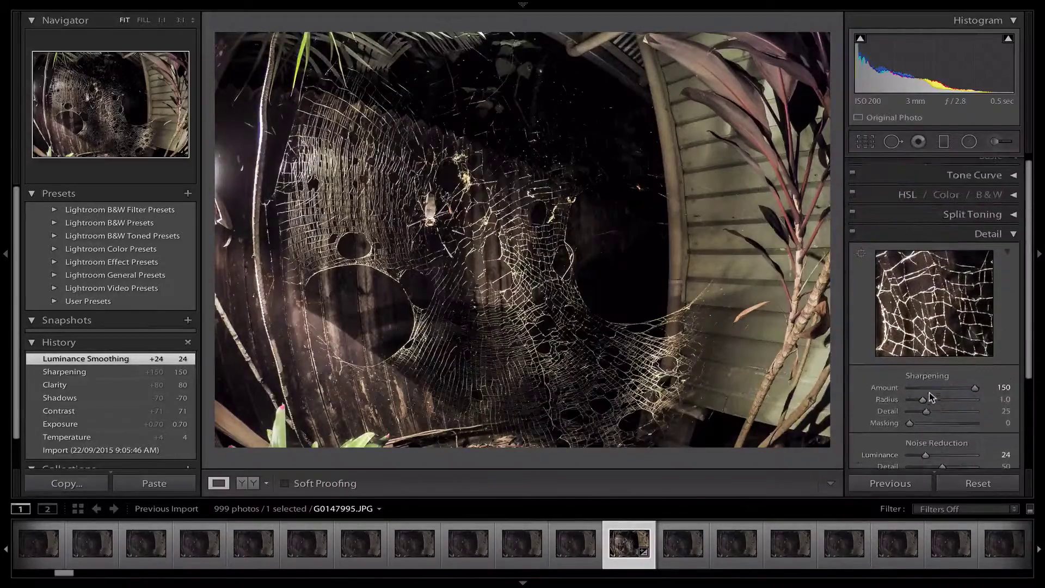
pyautogui.click(1012, 233)
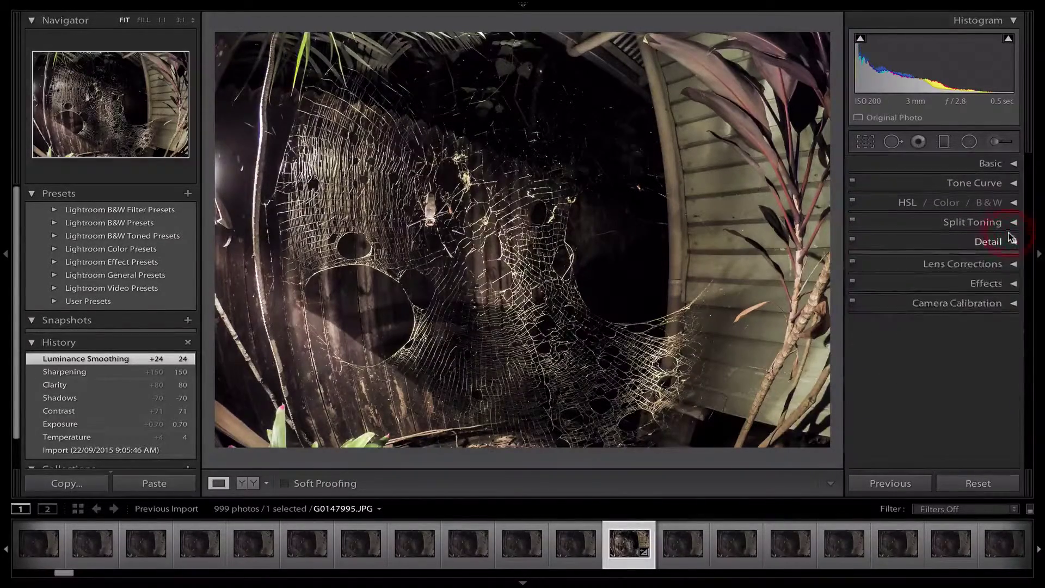
# Raise Orange saturation to +69 in the HSL panel
pyautogui.click(1012, 200)
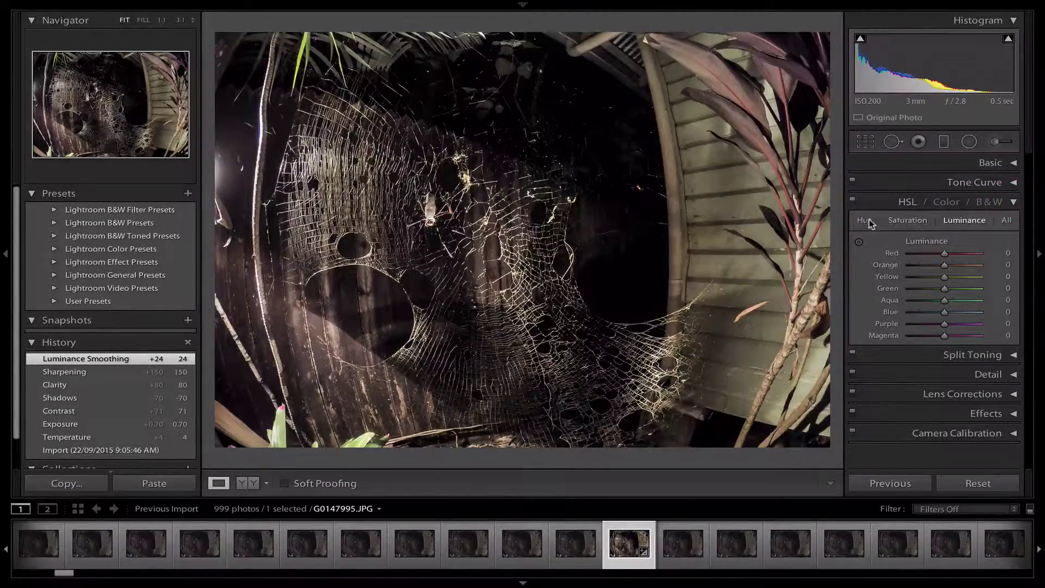
pyautogui.click(908, 220)
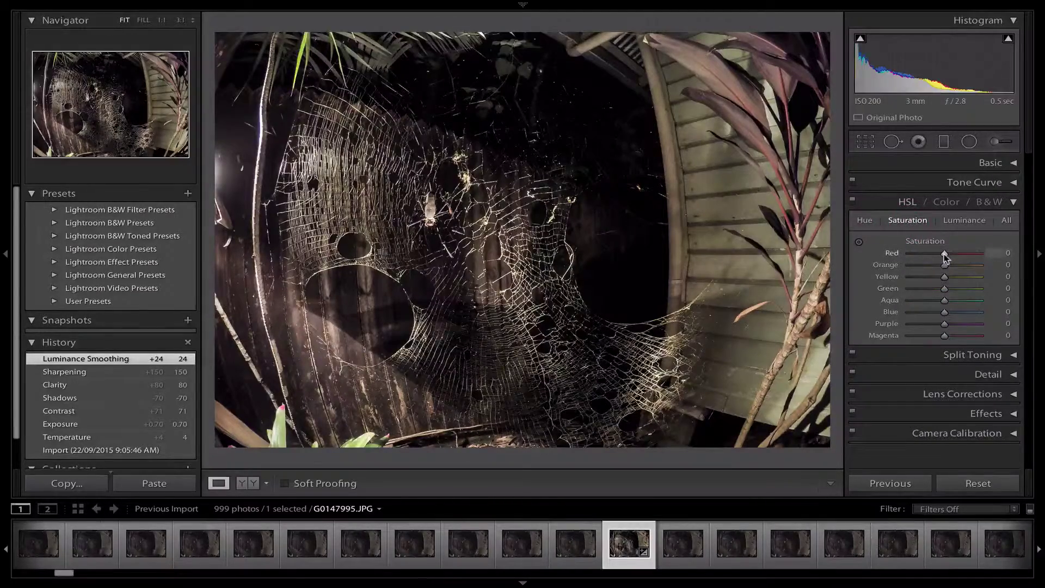
pyautogui.moveTo(944, 265); pyautogui.dragTo(968, 268)
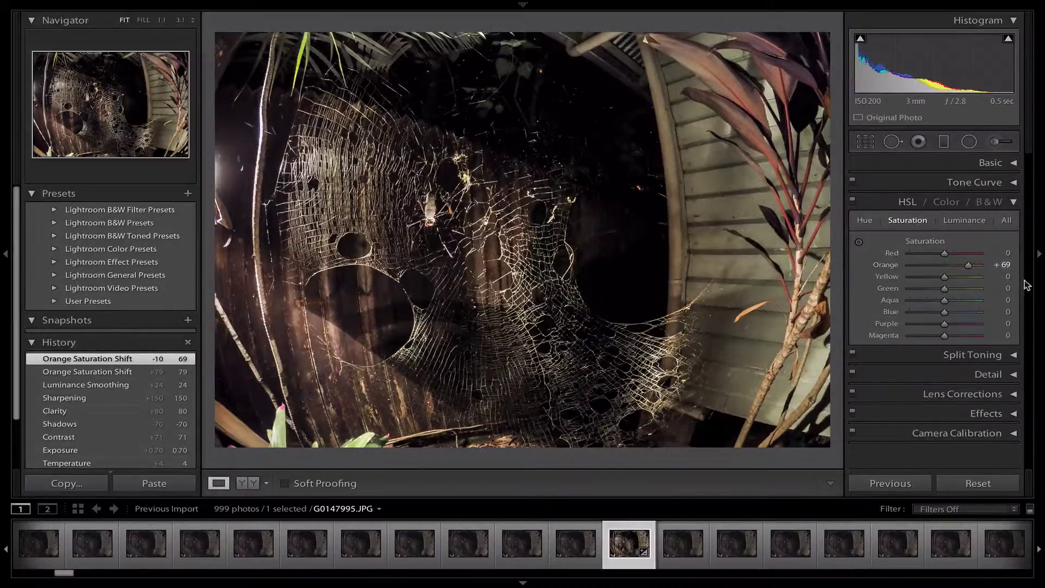
pyautogui.click(1012, 202)
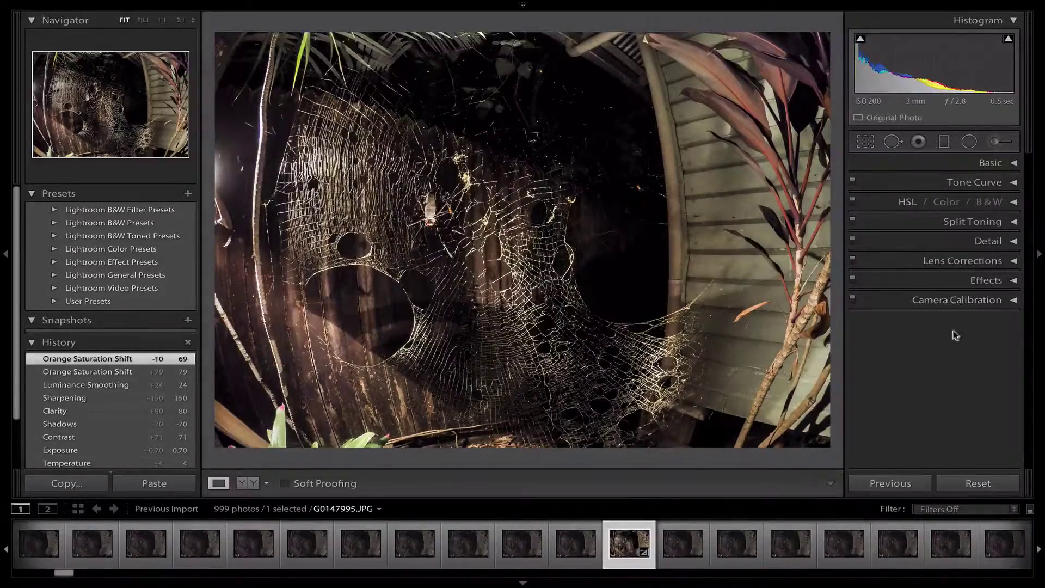
# Copy the develop settings from edited photo G0147995
pyautogui.rightClick(628, 535)
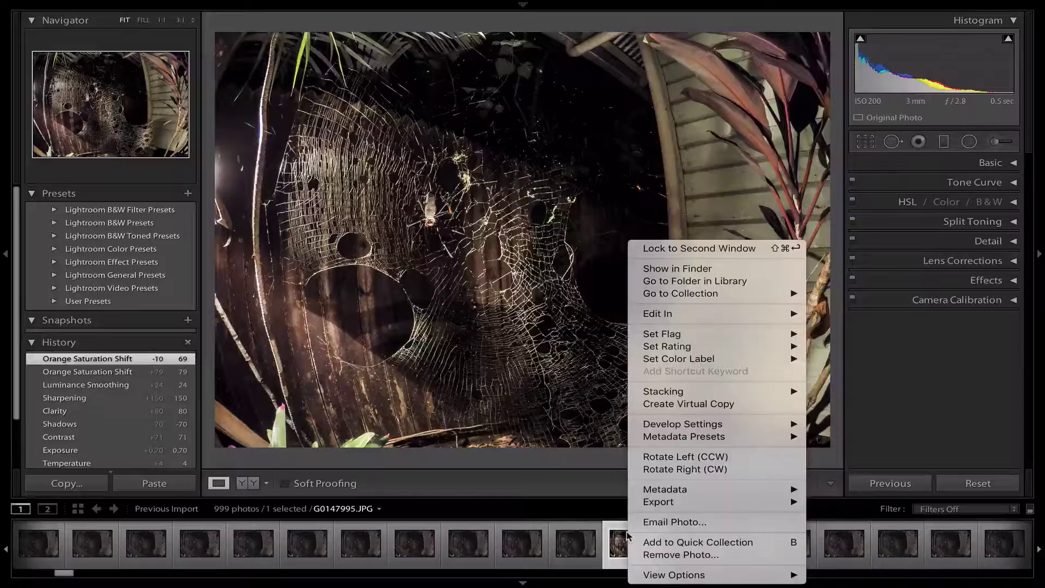
pyautogui.moveTo(677, 429)
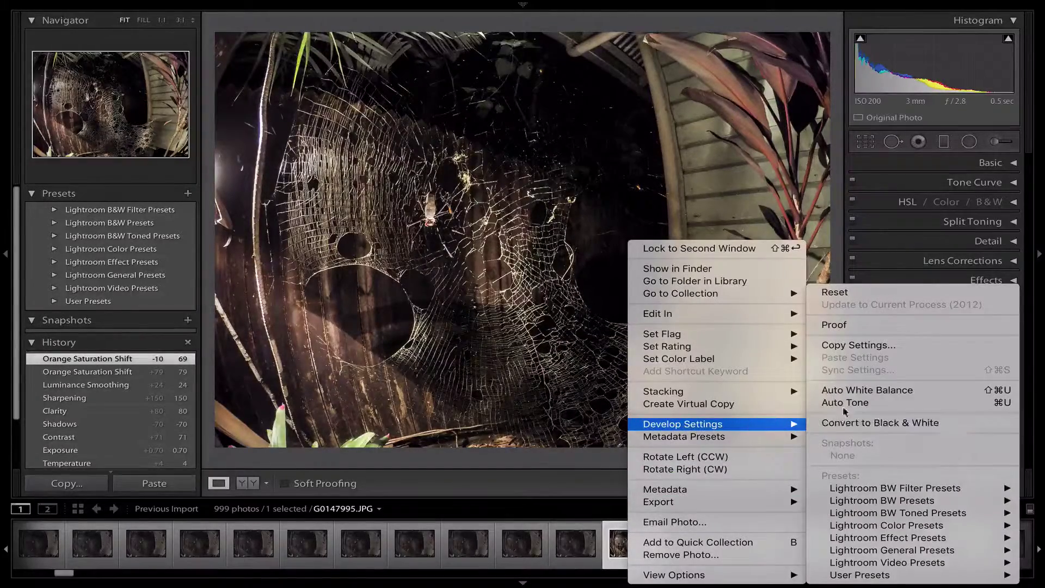
pyautogui.click(862, 351)
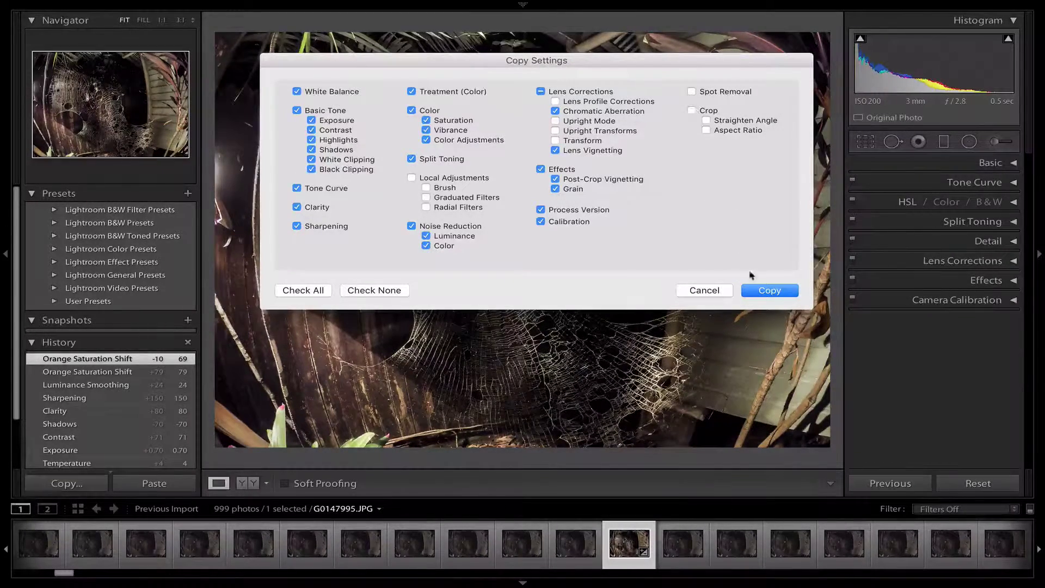
pyautogui.click(762, 291)
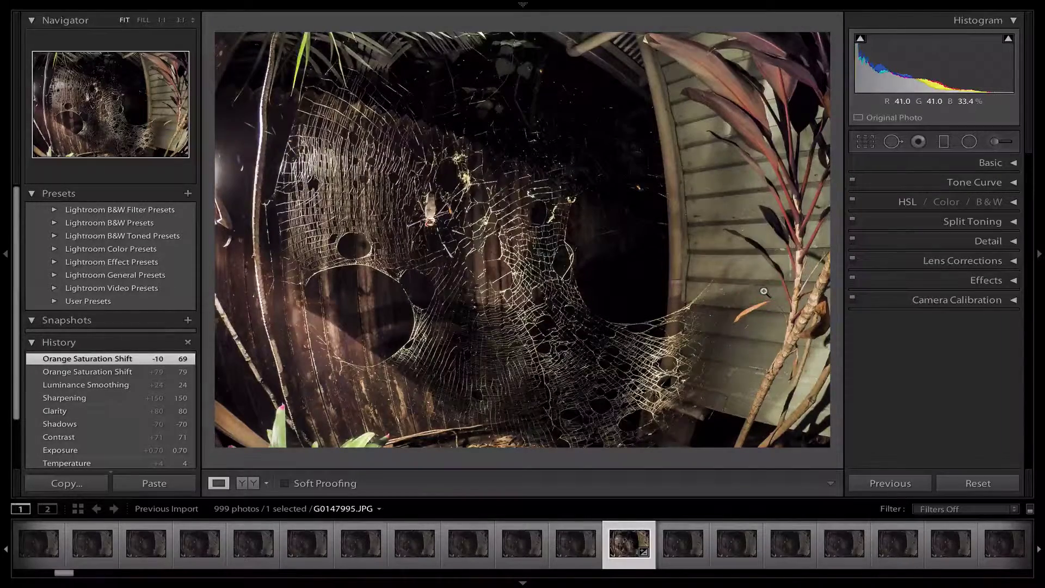
# Select all 999 frames and paste the copied develop settings onto them
pyautogui.press('super+a')
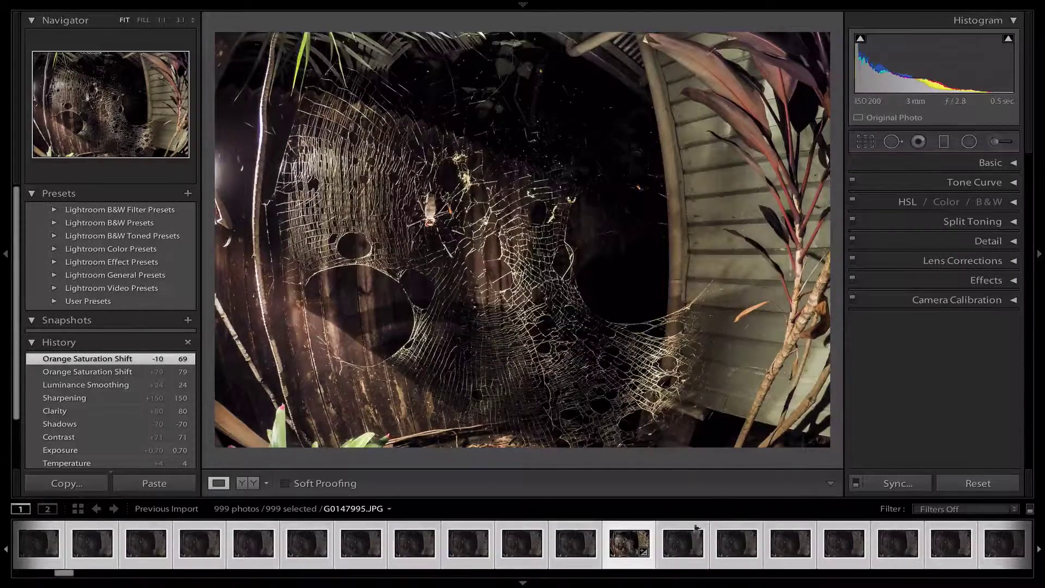
pyautogui.rightClick(456, 537)
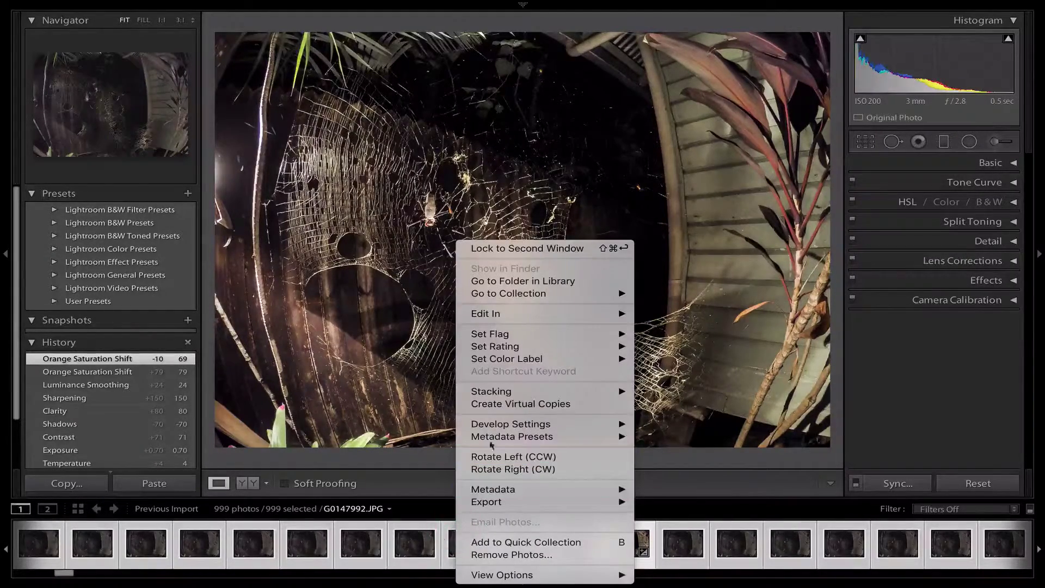
pyautogui.moveTo(522, 426)
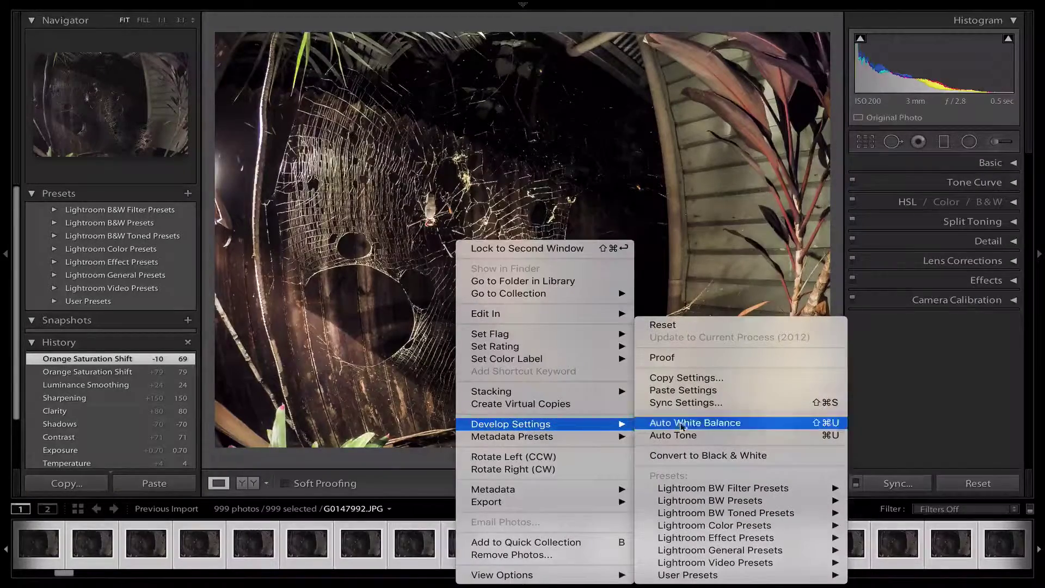
pyautogui.click(696, 391)
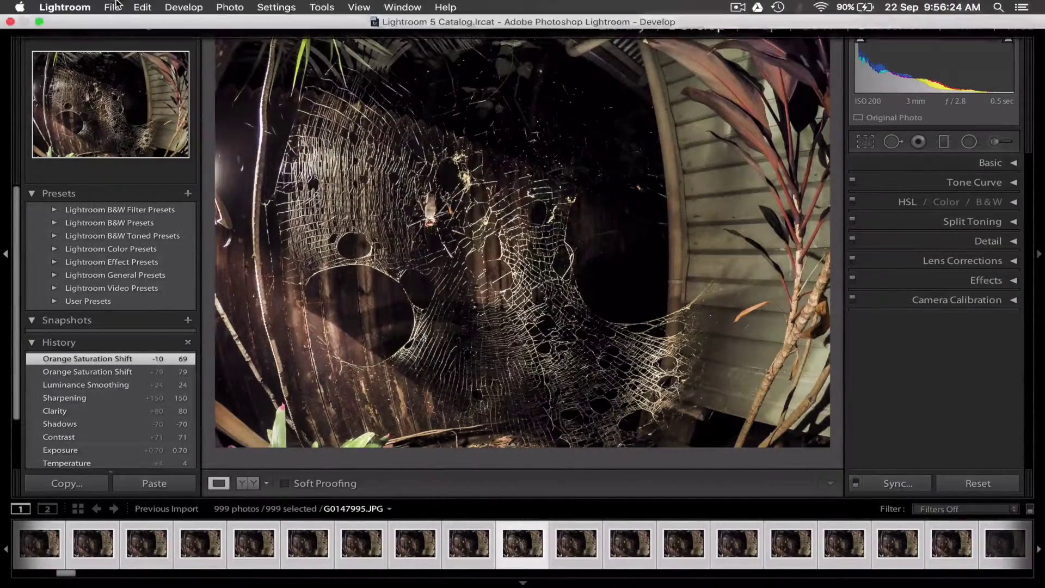
# Set the export destination to a new Spider Lapse 5 folder inside Spider 4
pyautogui.click(112, 5)
pyautogui.click(136, 154)
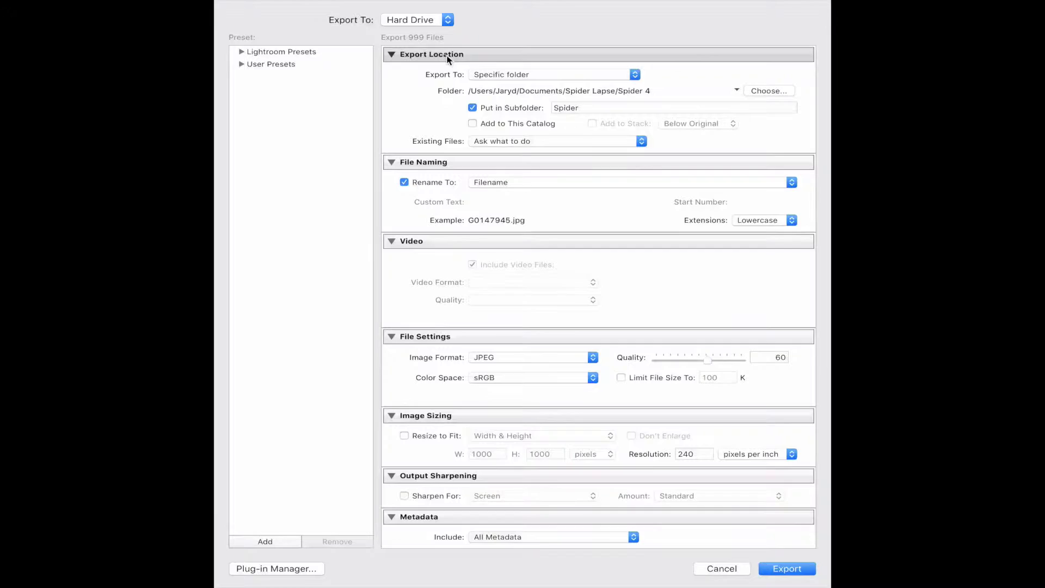
pyautogui.click(762, 89)
pyautogui.click(316, 274)
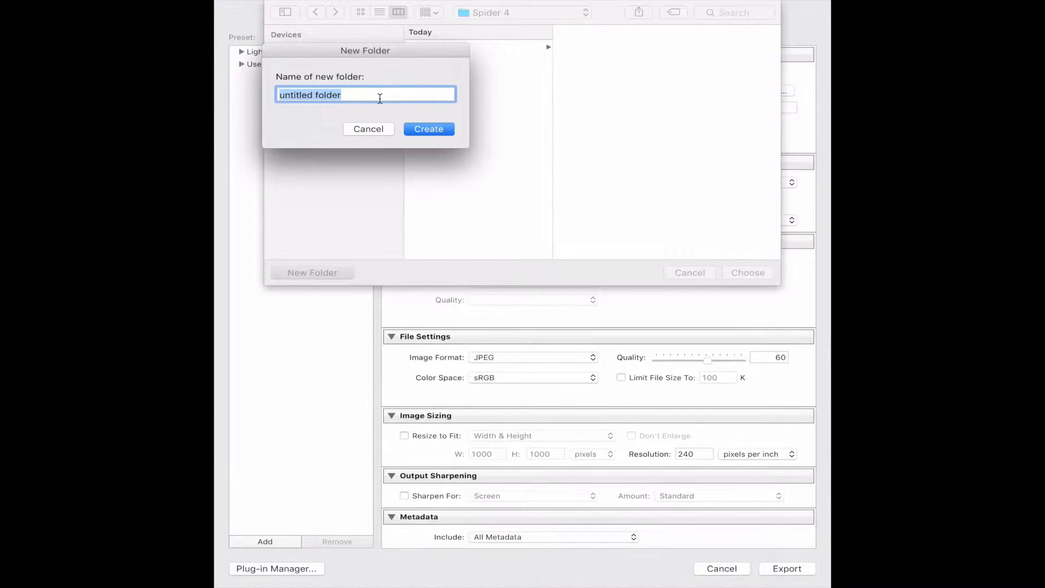
pyautogui.write('Spider')
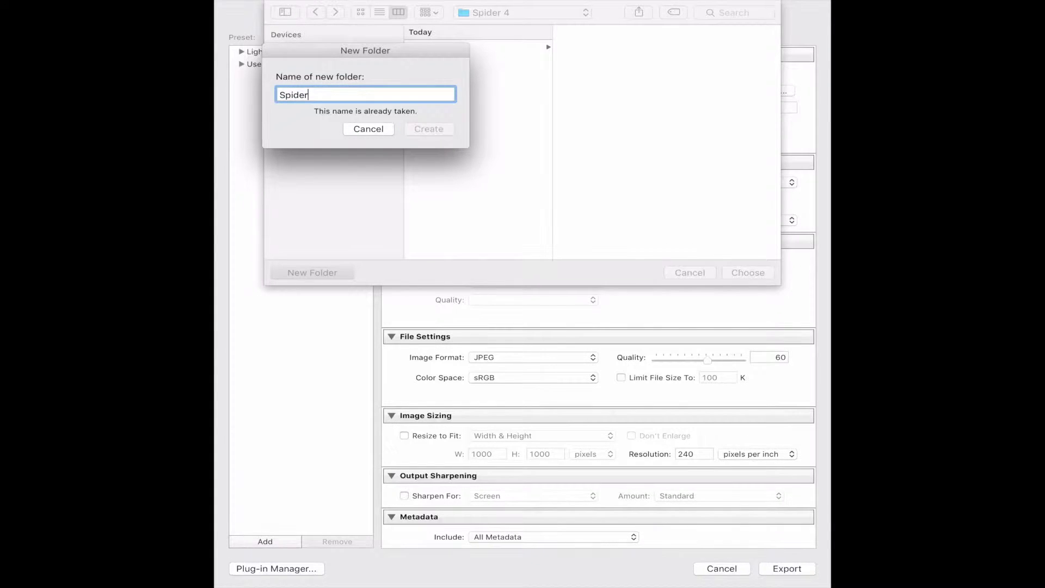
pyautogui.write(' Lapse 5')
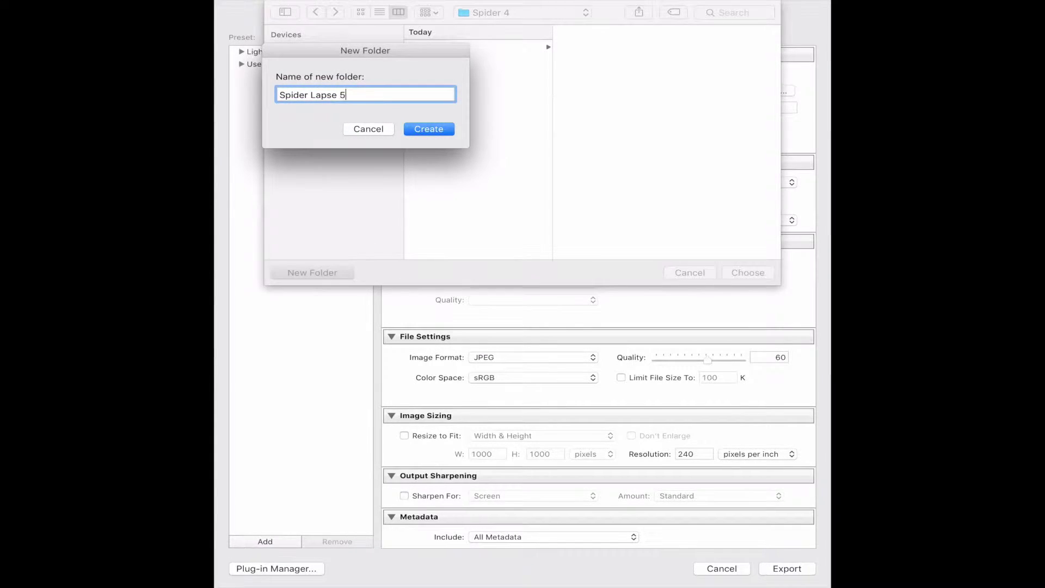
pyautogui.press('Return')
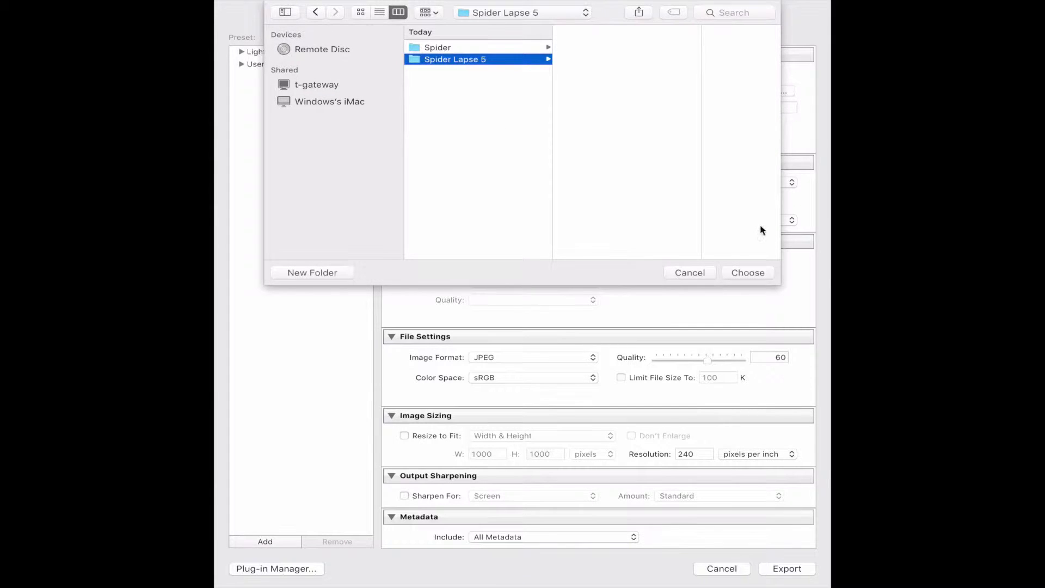
pyautogui.click(733, 271)
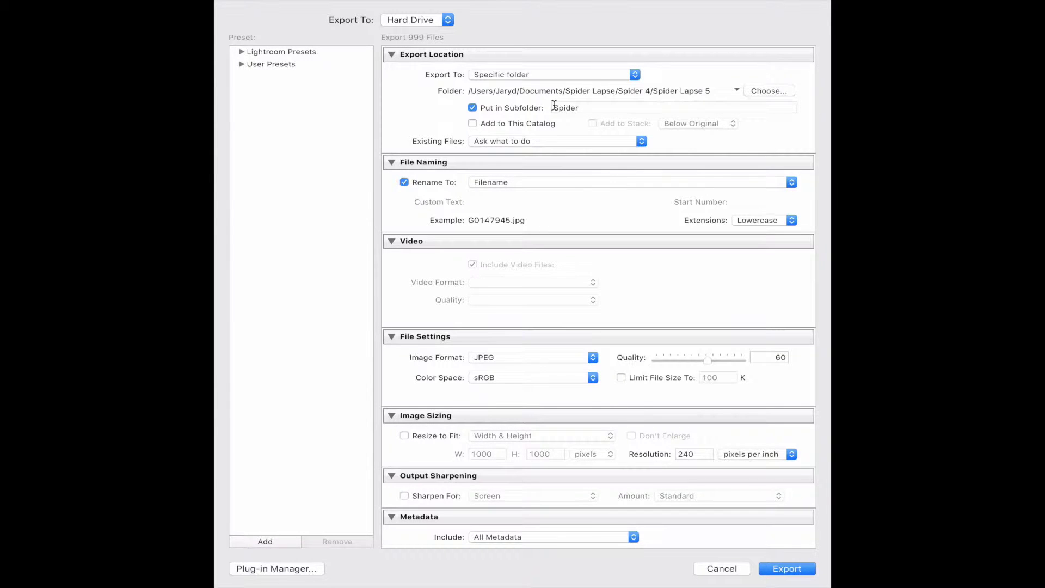
# Run the export, then open G0147571.jpg from the Spider 4 folder in Preview
pyautogui.click(793, 569)
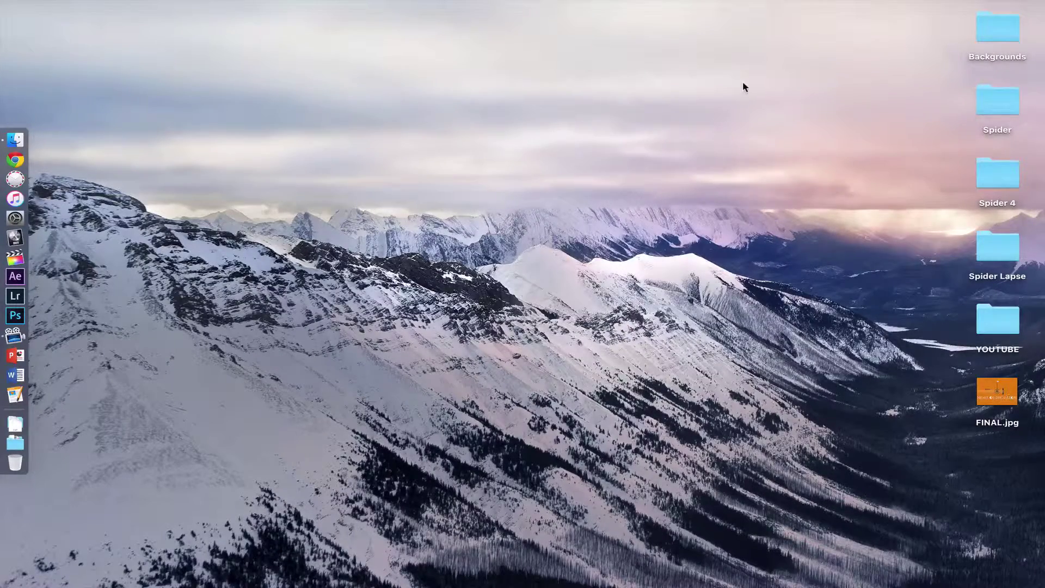
pyautogui.doubleClick(980, 177)
pyautogui.scroll(-5, 494, 302)
pyautogui.doubleClick(494, 300)
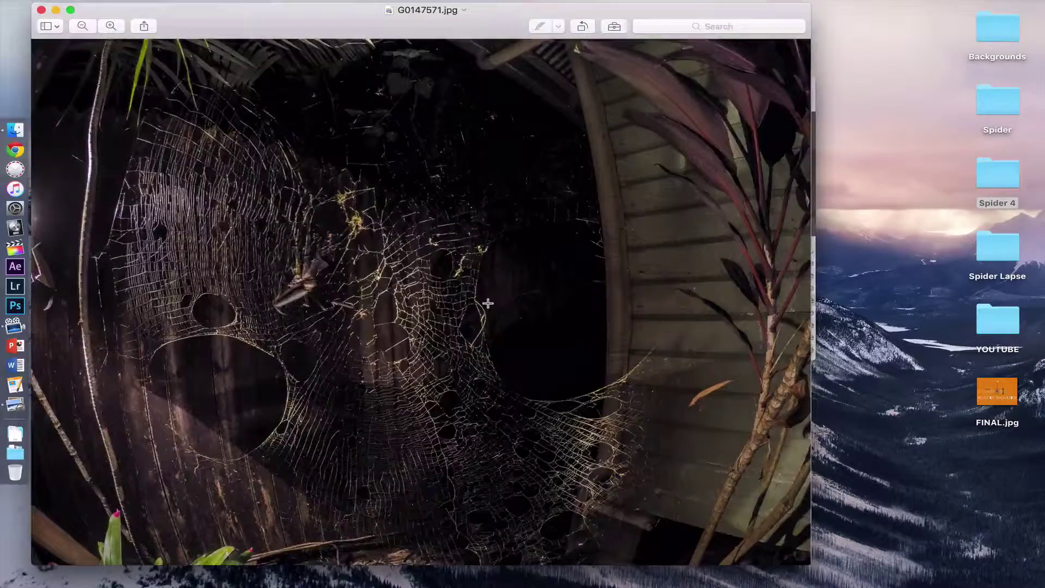
# Close the G0147571.jpg preview and the Spider 4 Finder window
pyautogui.click(41, 10)
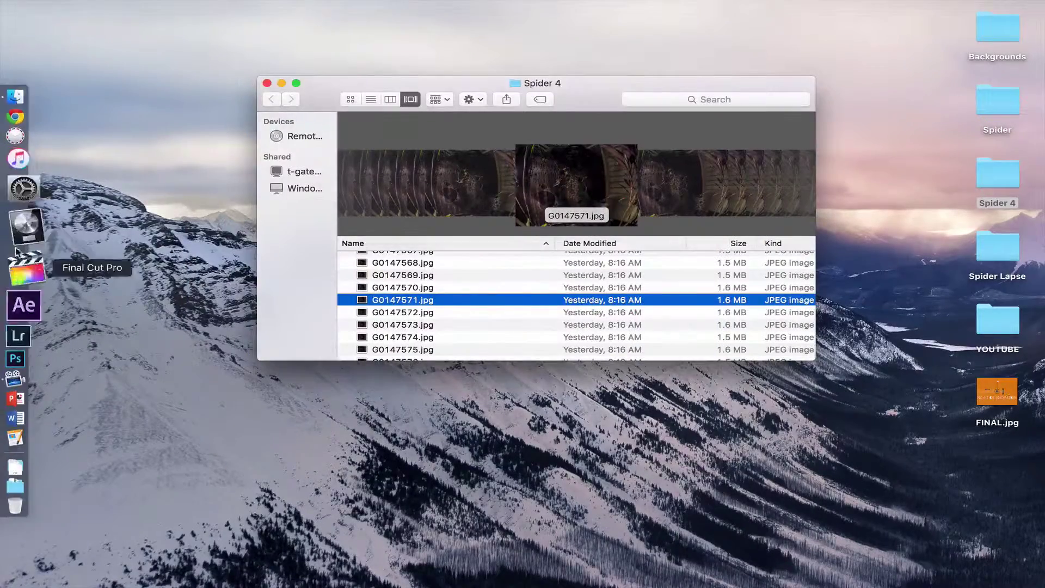
pyautogui.click(267, 83)
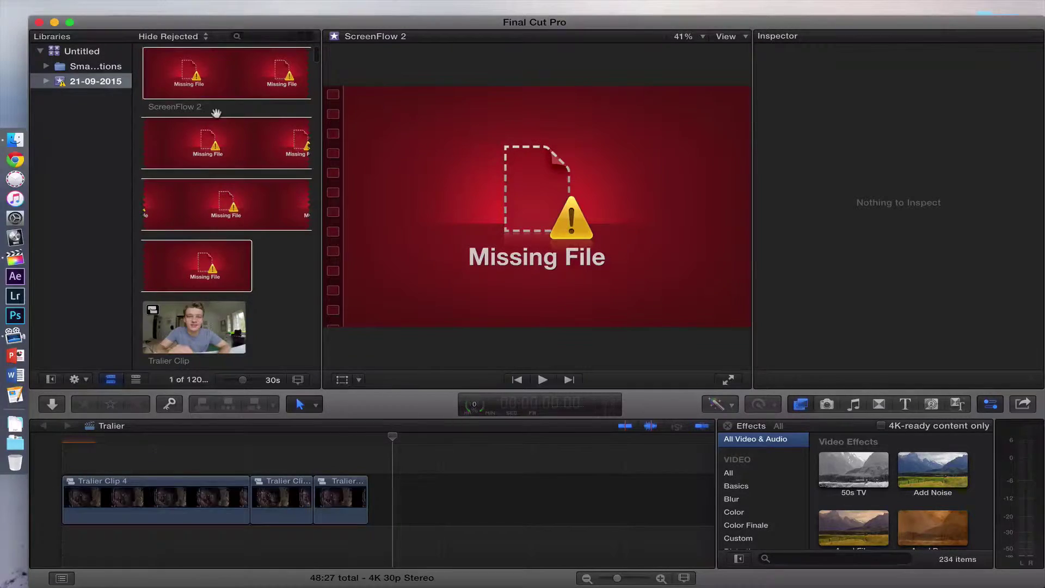
# Create a new project named Spider Lapse 4K at 4K 3840x2160, 30p
pyautogui.click(124, 5)
pyautogui.moveTo(142, 21)
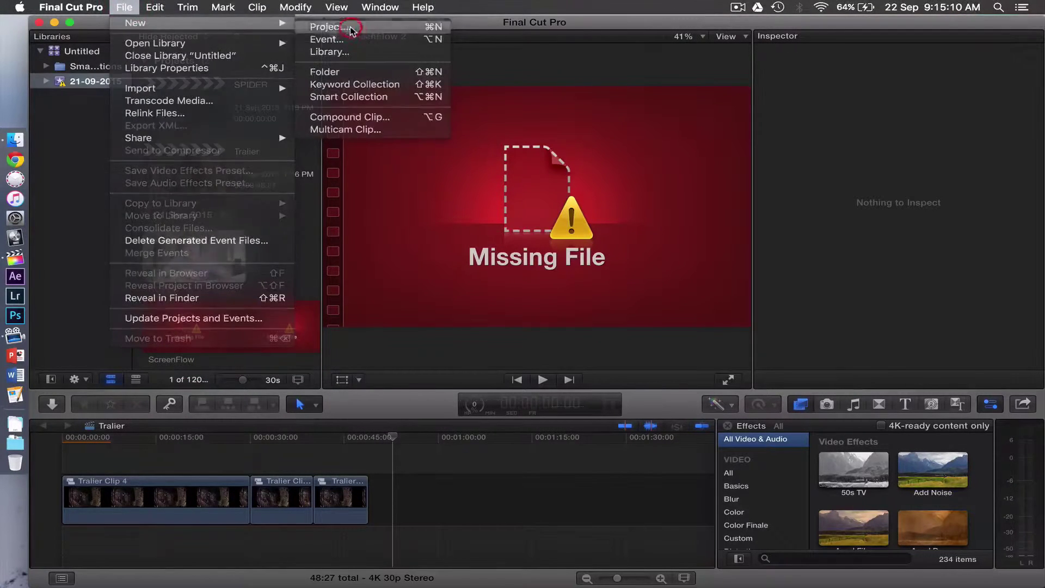
pyautogui.click(327, 26)
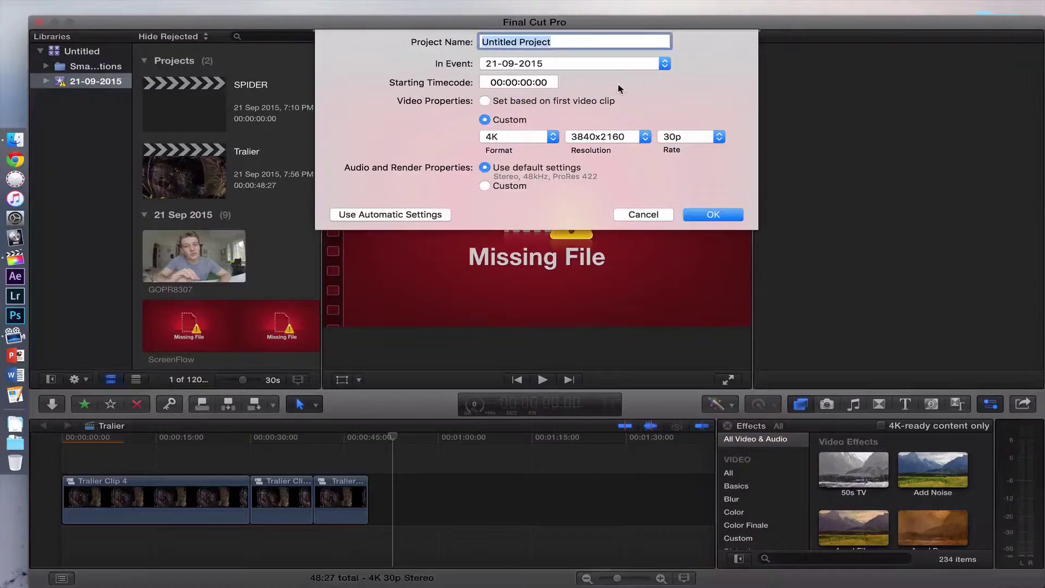
pyautogui.write('Spide')
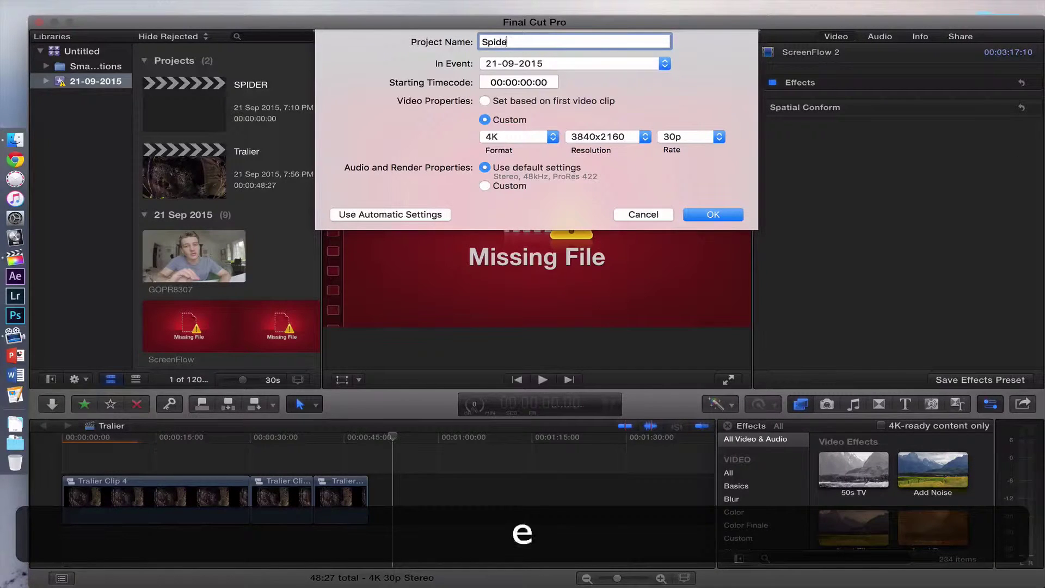
pyautogui.write('r Lapse ')
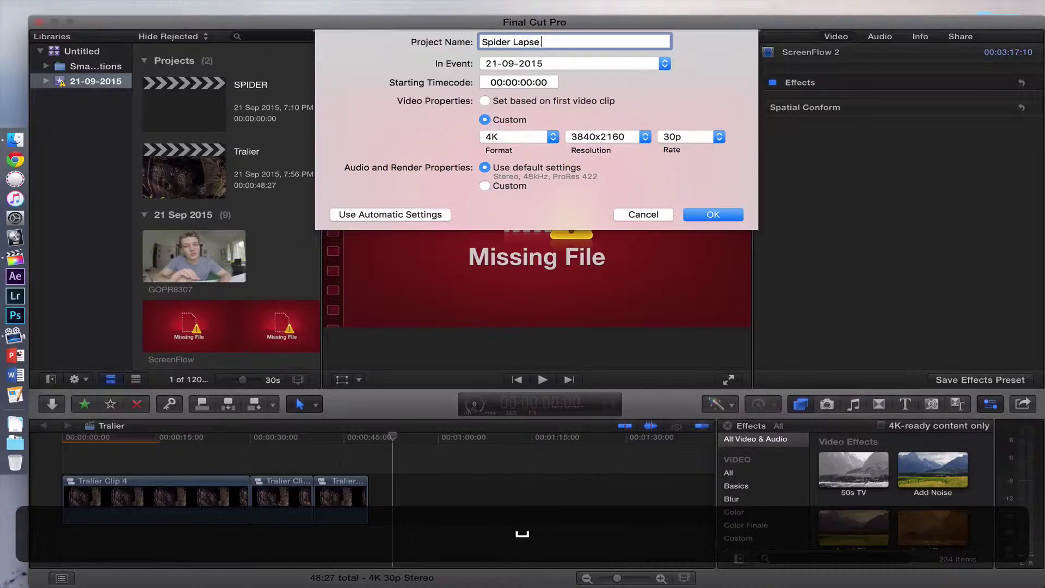
pyautogui.write('4K')
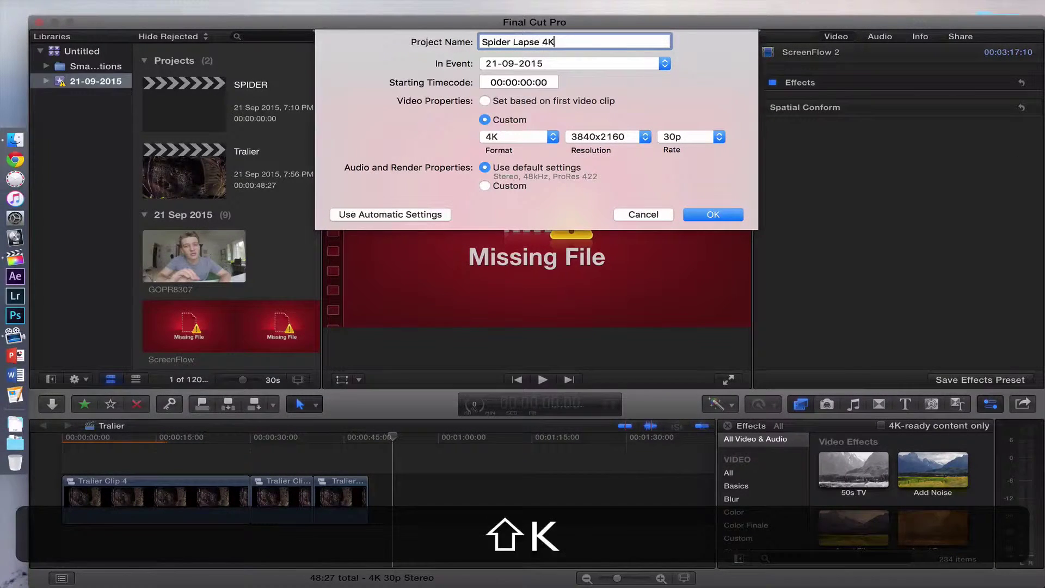
pyautogui.click(697, 136)
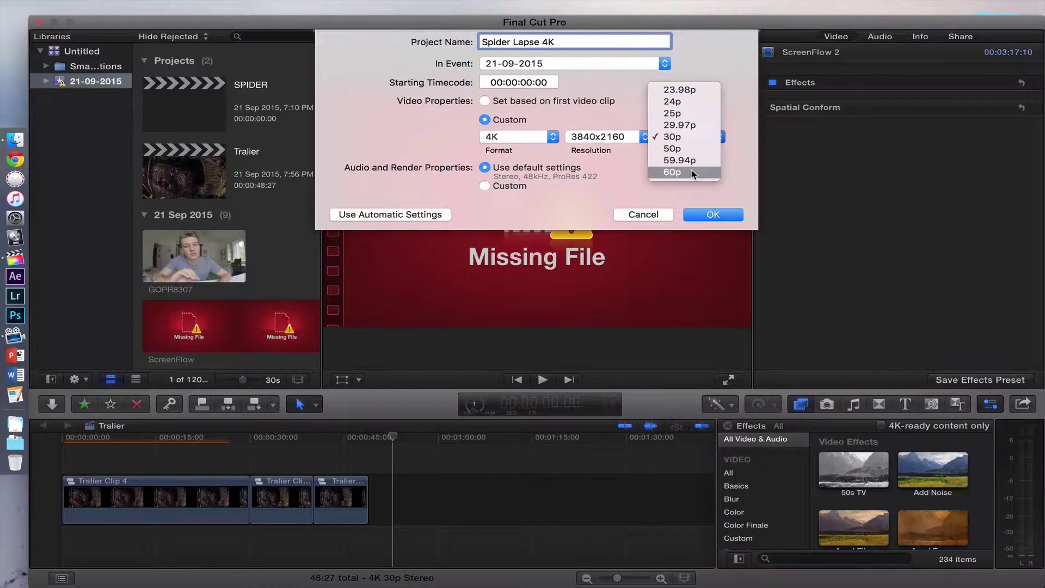
pyautogui.click(611, 172)
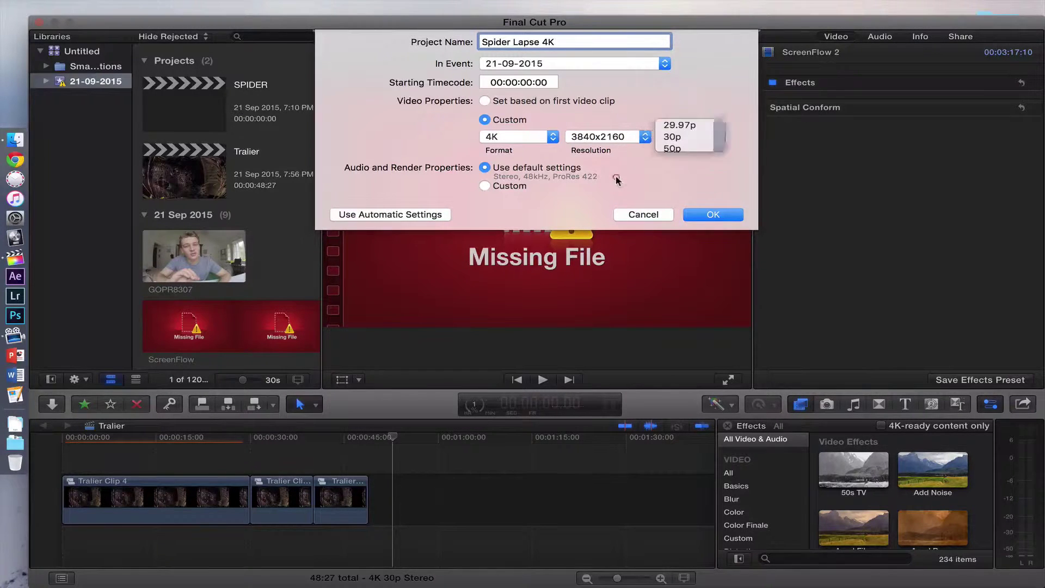
pyautogui.click(700, 214)
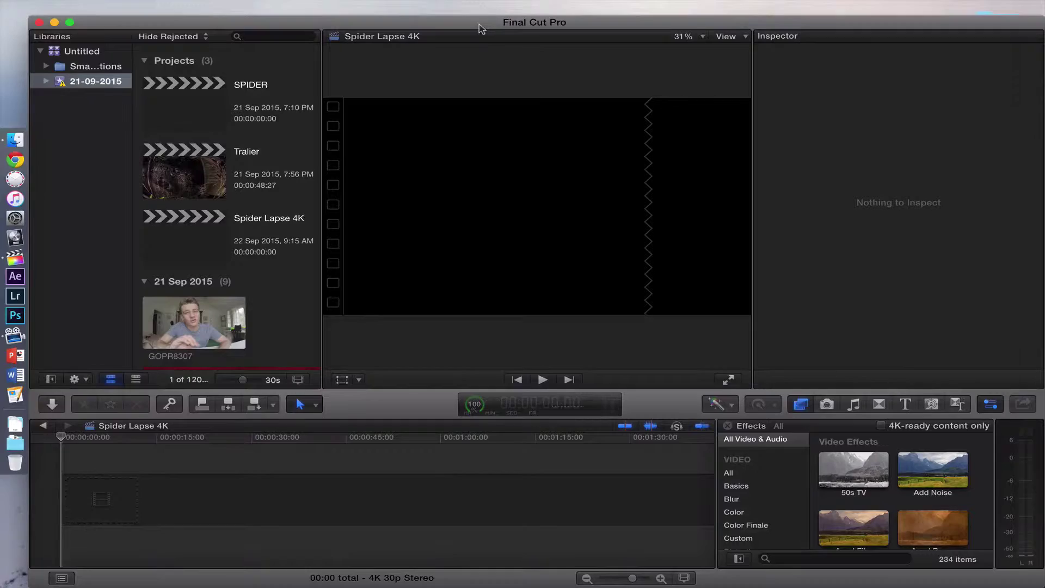
# Hide Final Cut Pro and copy frames G0147551.jpg through G0147944.jpg from Spider 4
pyautogui.moveTo(481, 28); pyautogui.dragTo(330, 29)
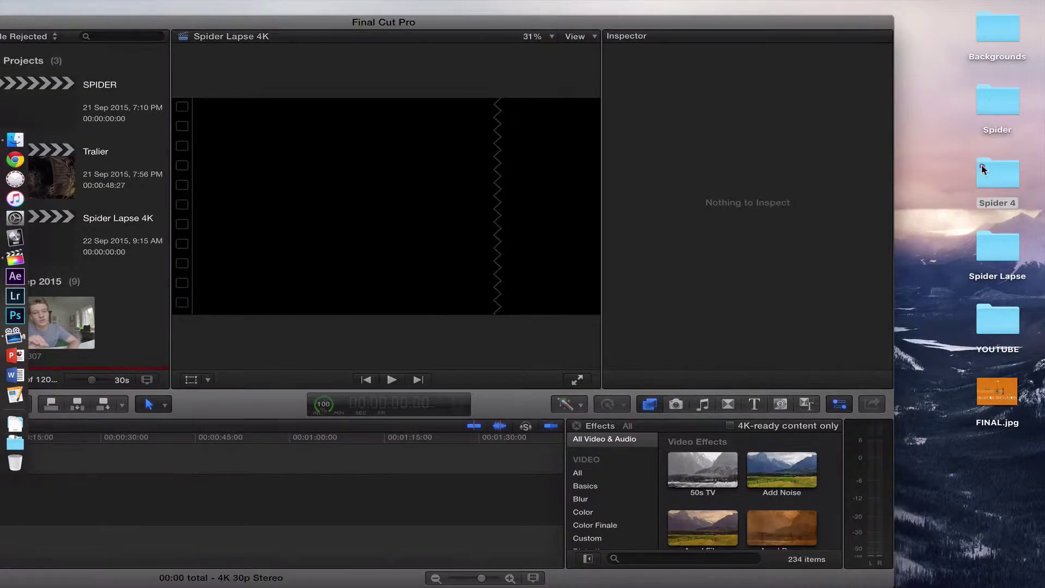
pyautogui.click(983, 170)
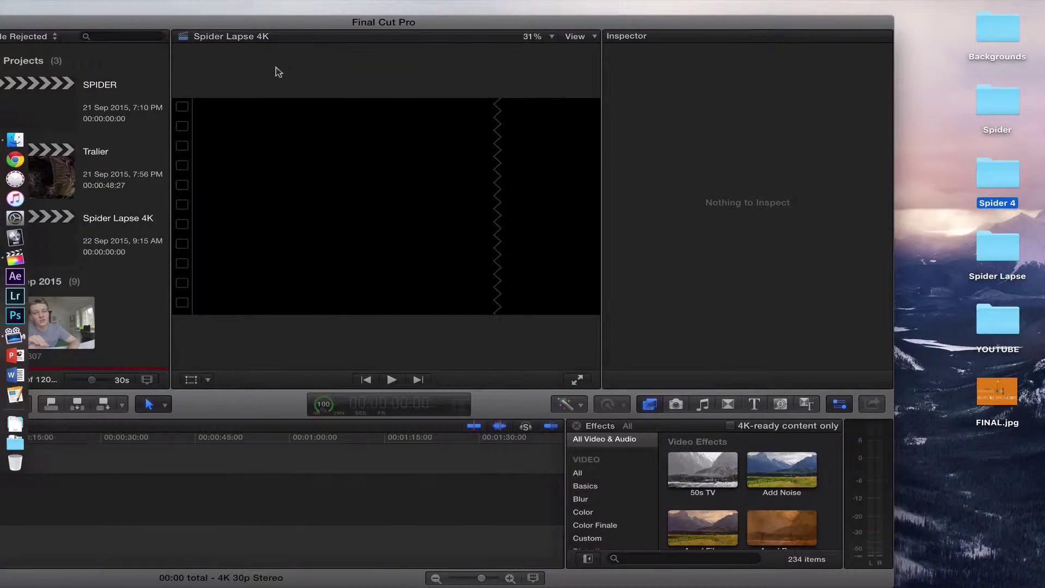
pyautogui.press('super+h')
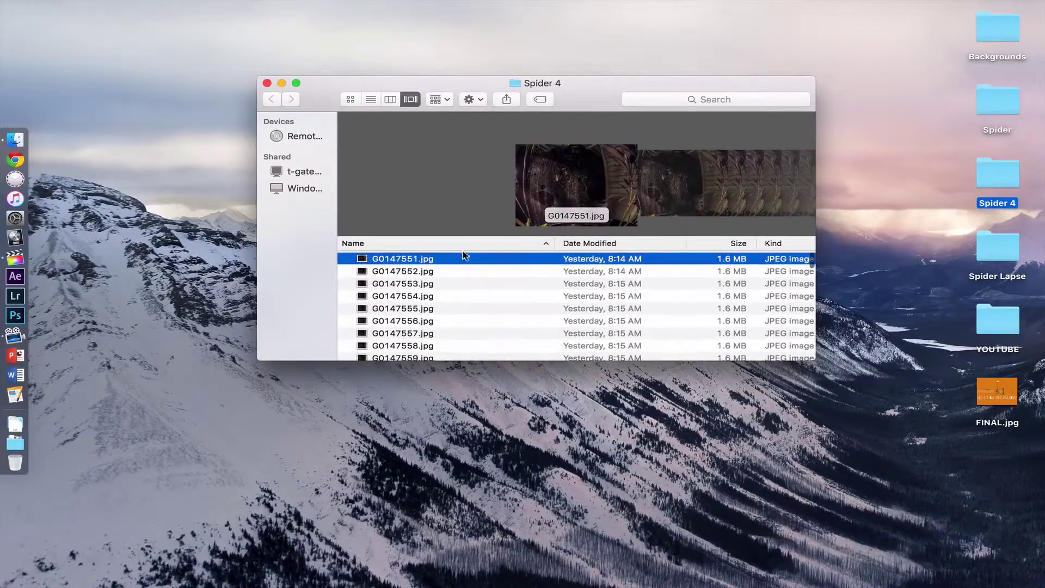
pyautogui.click(464, 258)
pyautogui.scroll(-15, 481, 280)
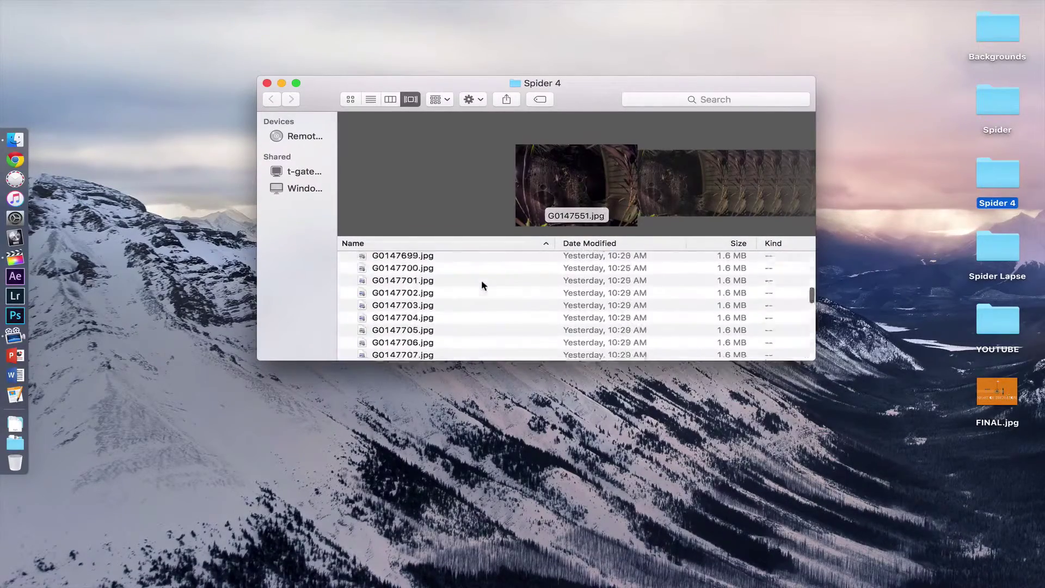
pyautogui.scroll(-20, 481, 279)
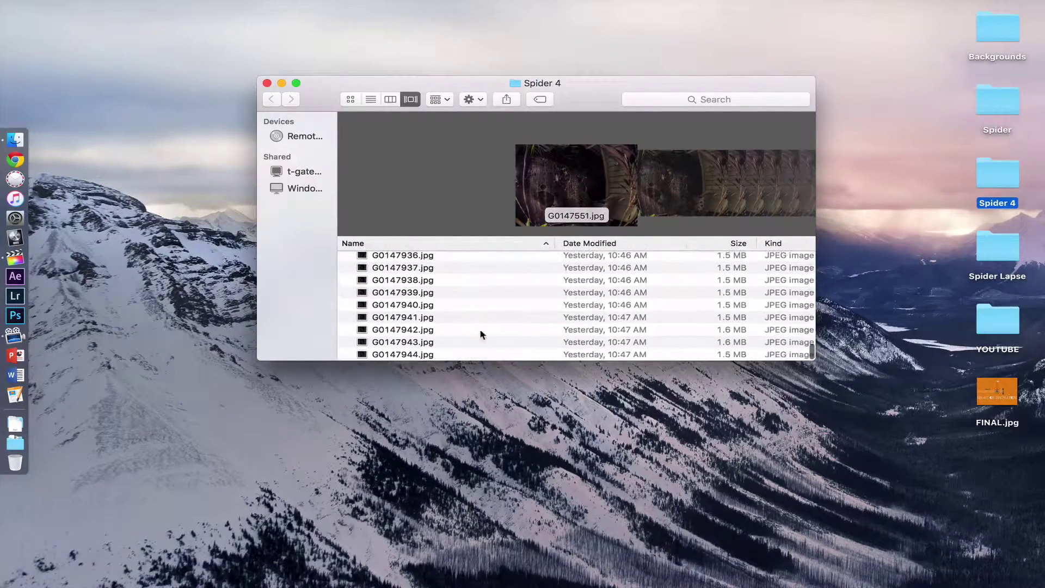
pyautogui.keyDown('shift'); pyautogui.click(479, 355); pyautogui.keyUp('shift')
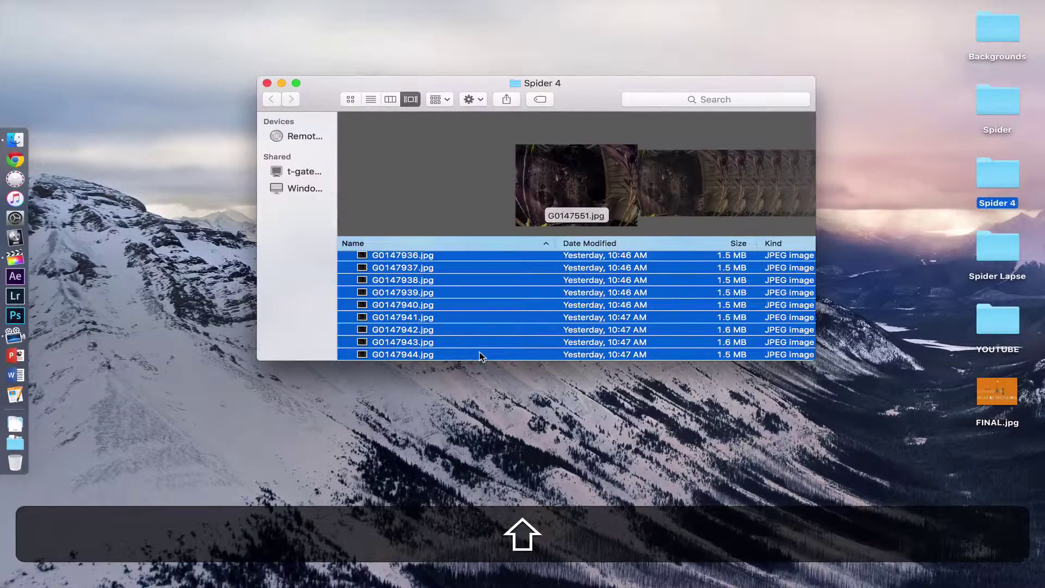
pyautogui.press('super+c')
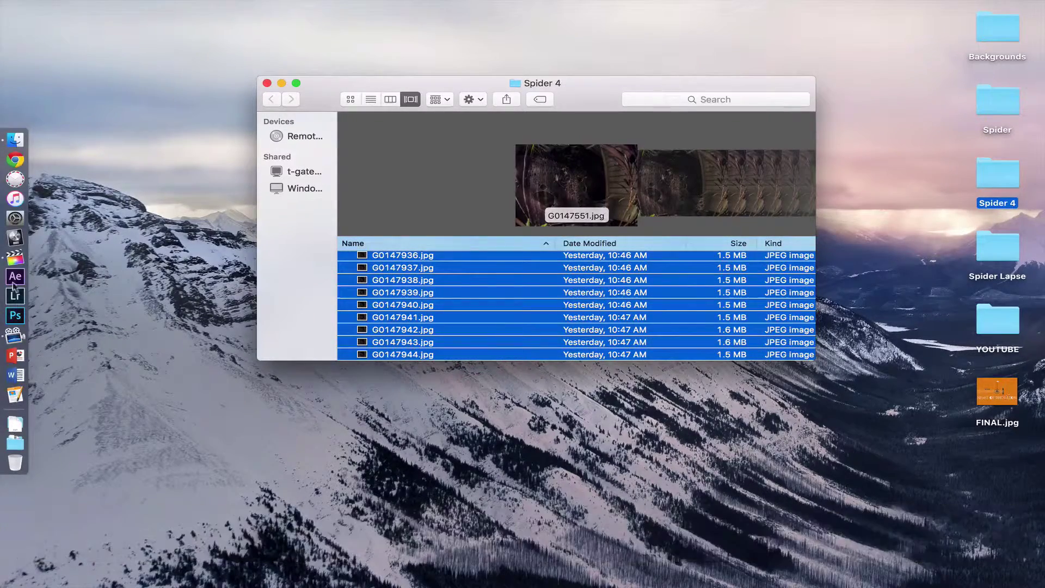
# Paste the copied frames into the Spider Lapse 4K timeline and zoom out to view the 26:16:00 run
pyautogui.click(18, 260)
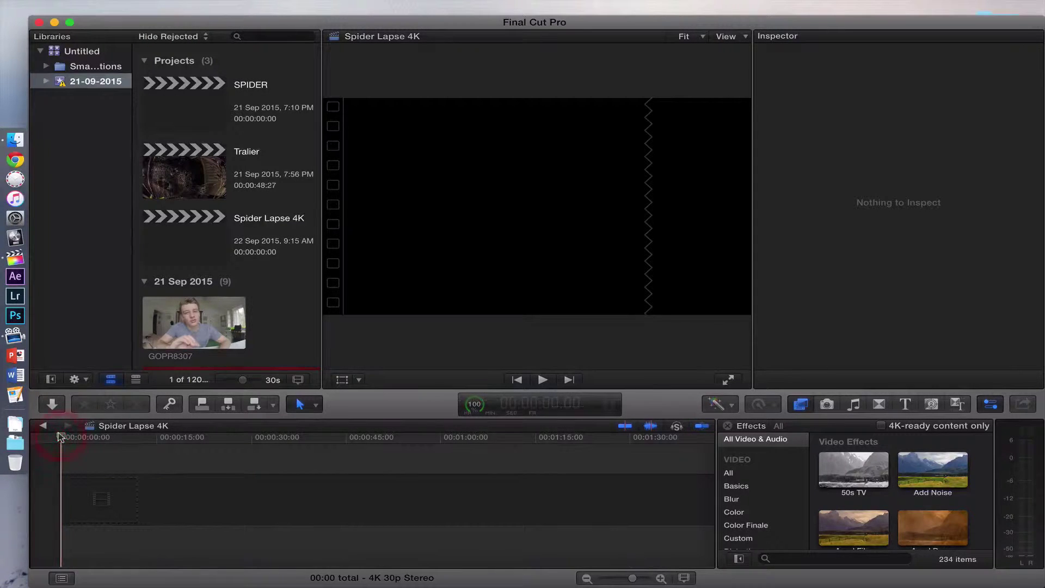
pyautogui.press('super+v')
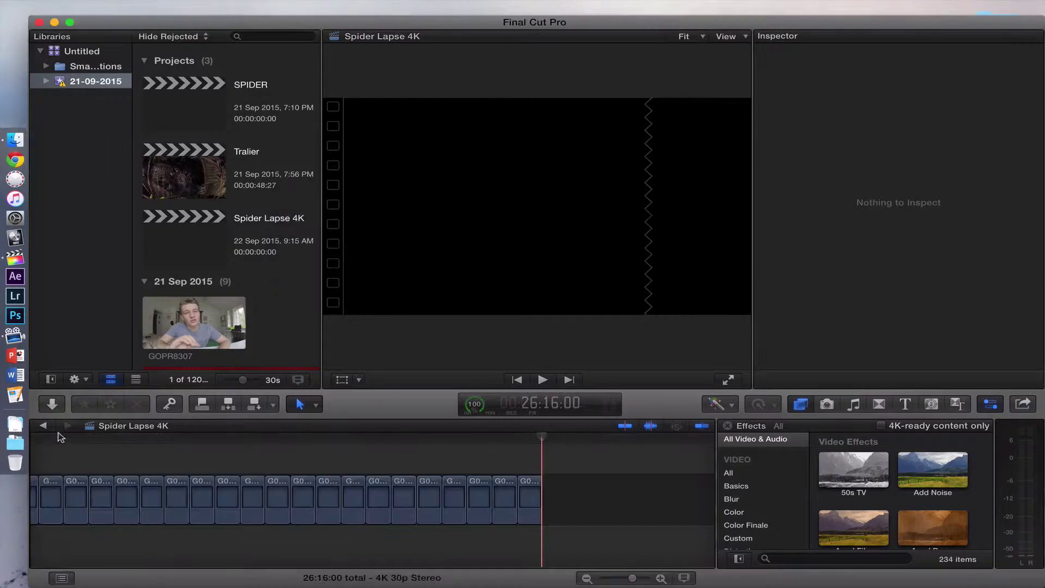
pyautogui.click(587, 578)
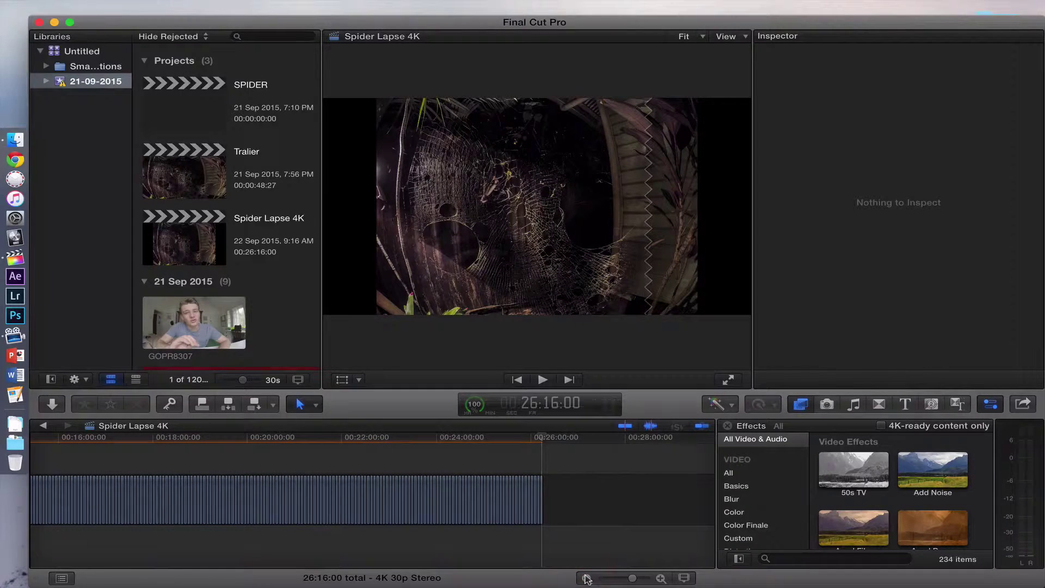
pyautogui.click(587, 578)
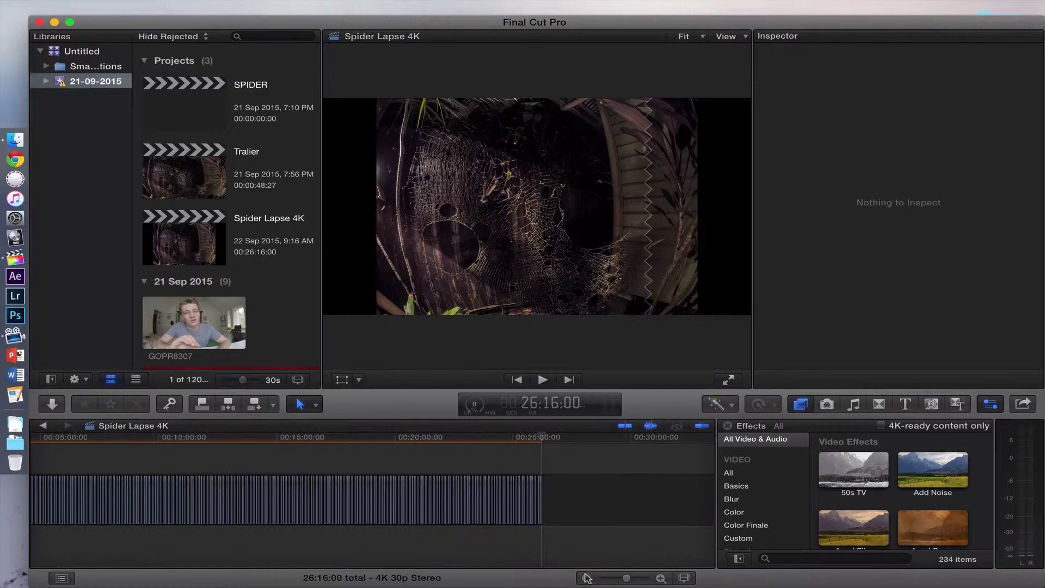
pyautogui.click(587, 578)
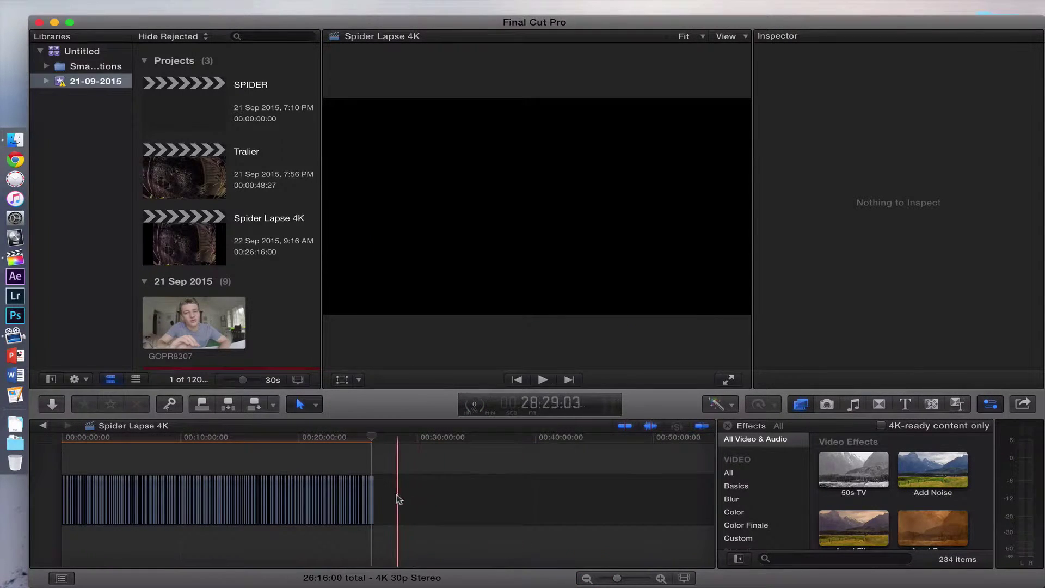
# Combine all the pasted stills into a compound clip named Spider Lapse 4K Clip
pyautogui.moveTo(399, 497); pyautogui.dragTo(15, 499)
pyautogui.rightClick(108, 501)
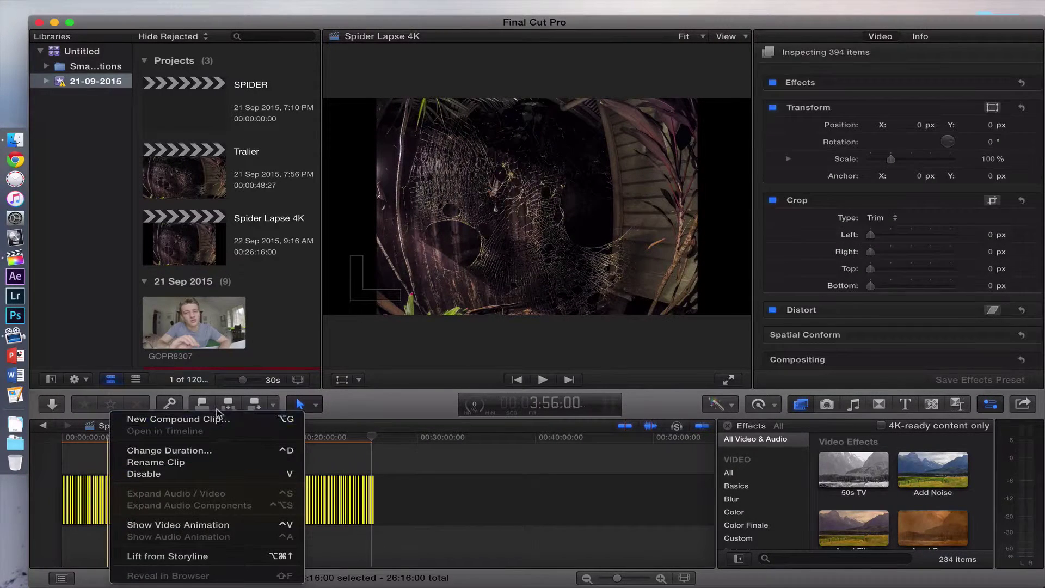
pyautogui.click(218, 423)
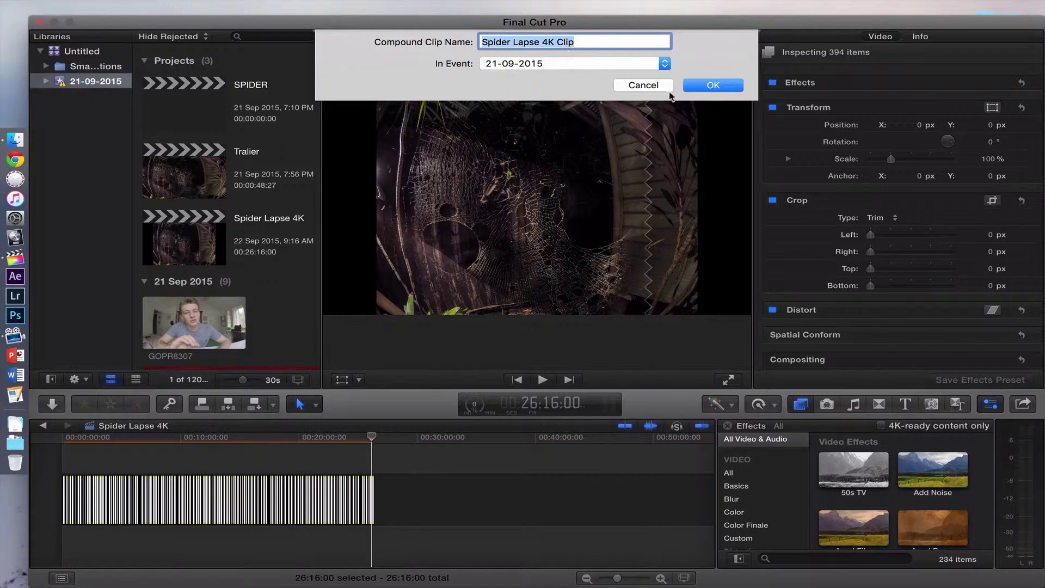
pyautogui.click(699, 89)
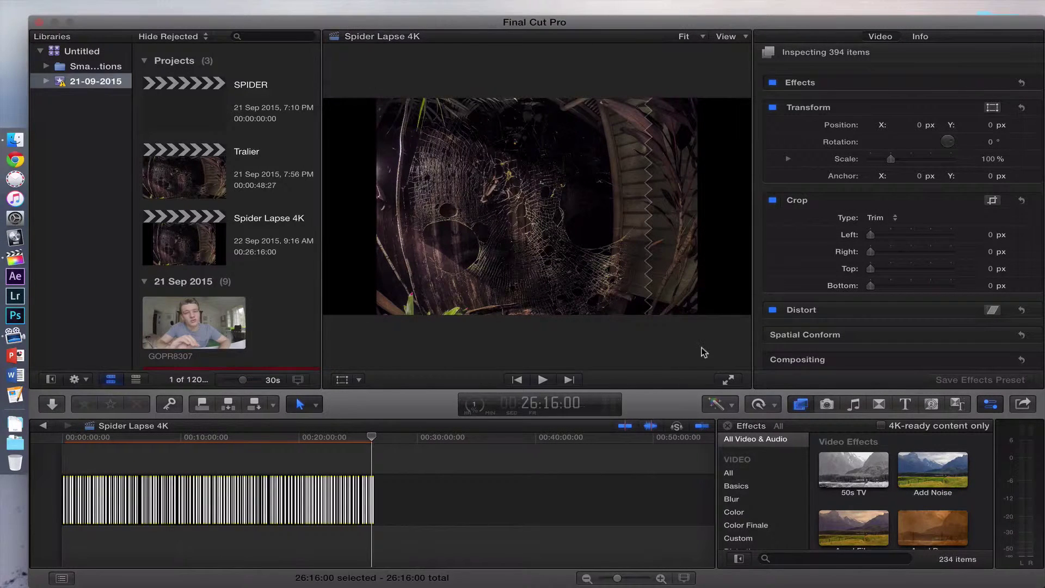
# Retime the compound clip to Fast 20x, then shorten it to 10512% speed, 14:29 long
pyautogui.click(770, 405)
pyautogui.moveTo(781, 431)
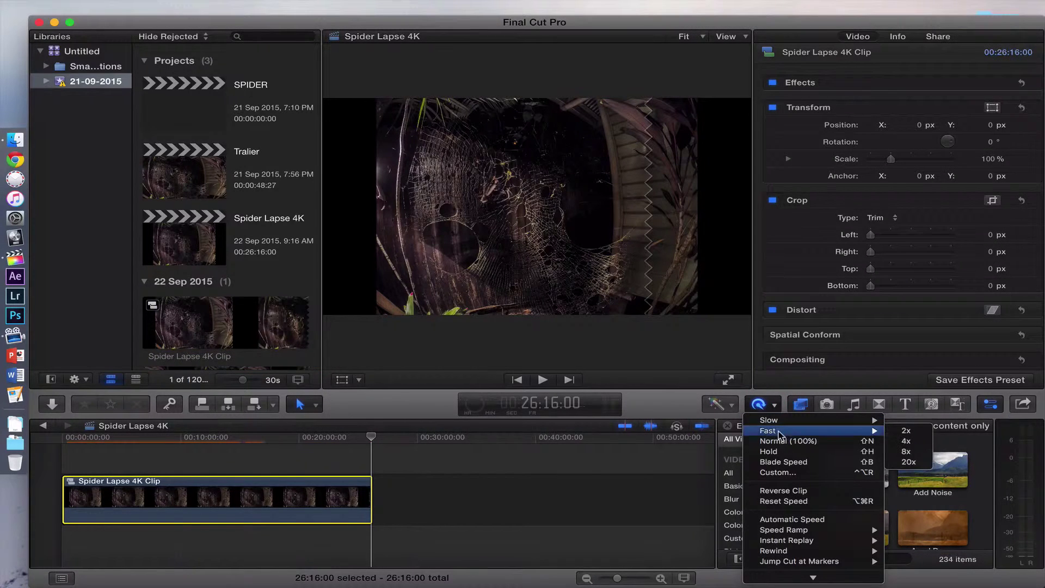
pyautogui.click(921, 459)
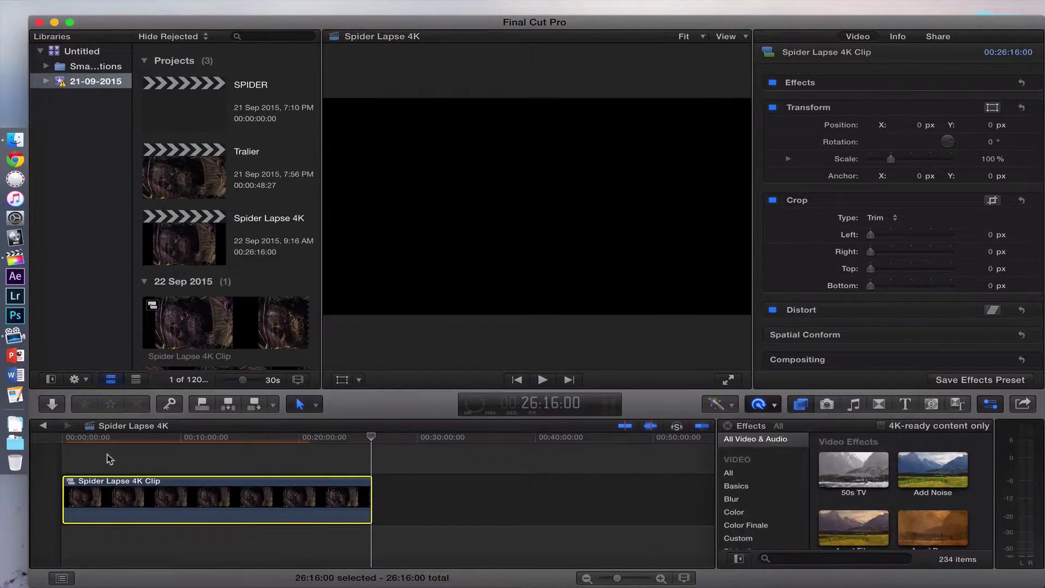
pyautogui.click(65, 438)
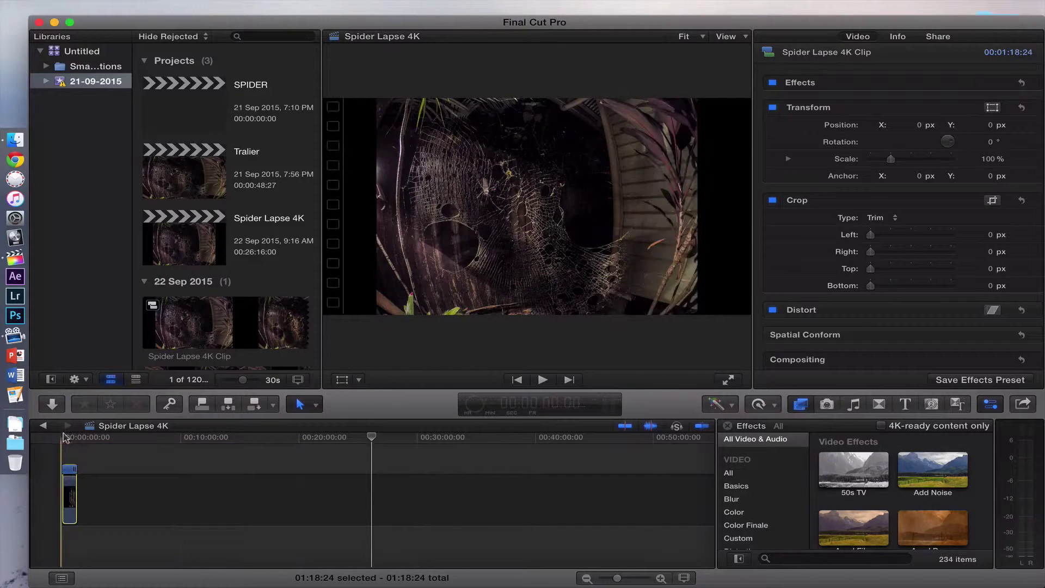
pyautogui.hotkey('shift', 'z')
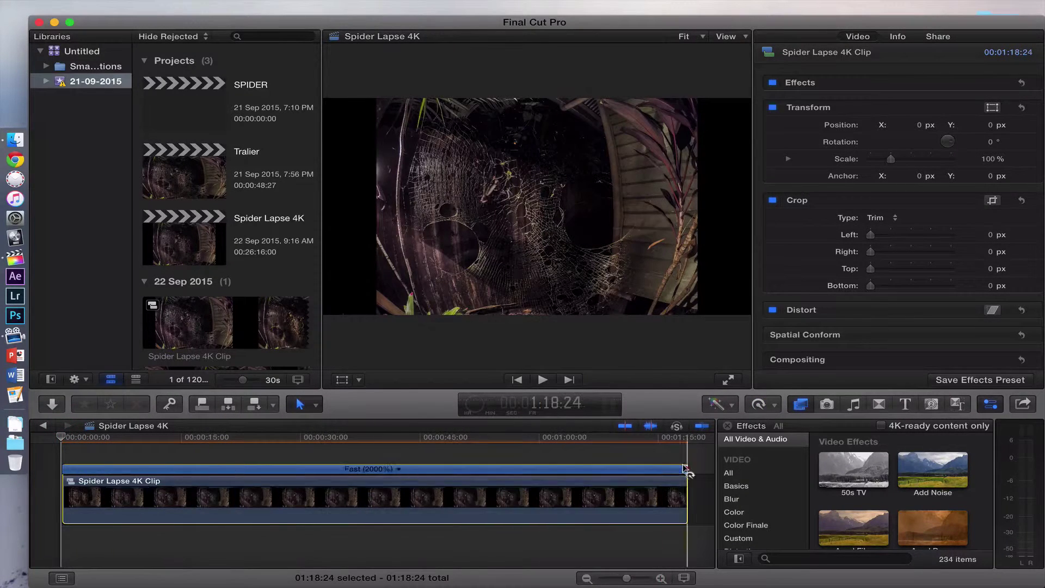
pyautogui.moveTo(683, 470); pyautogui.dragTo(178, 462)
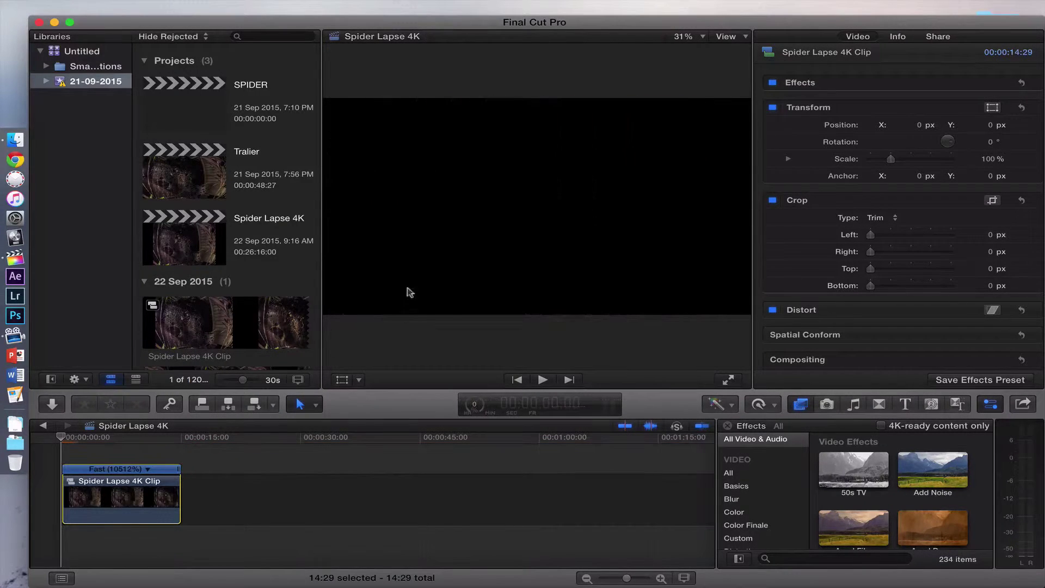
# Play back the timelapse, then scale it in the viewer to 133.68% to remove the black side bars
pyautogui.press('space')
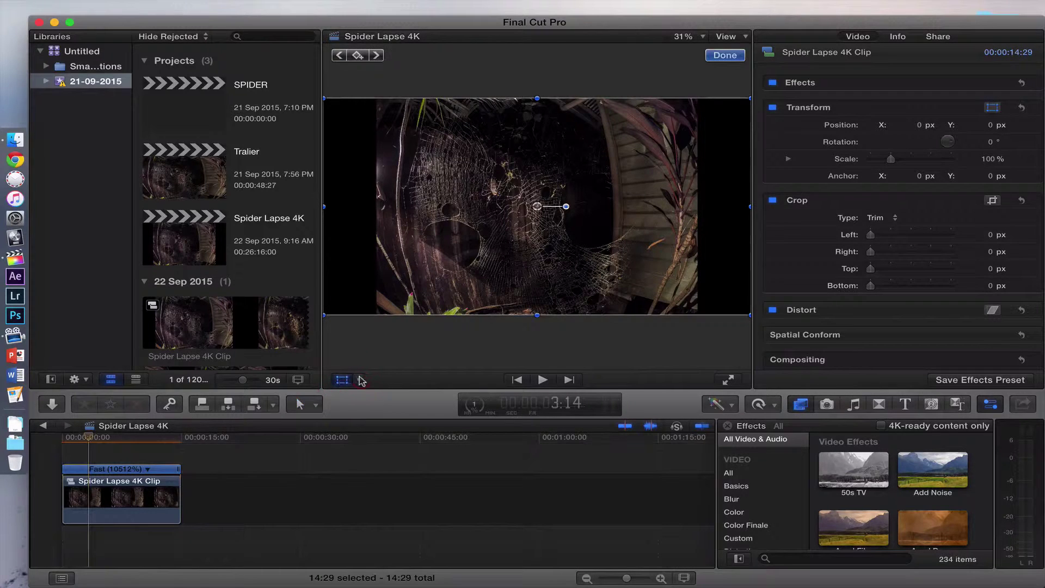
pyautogui.click(351, 381)
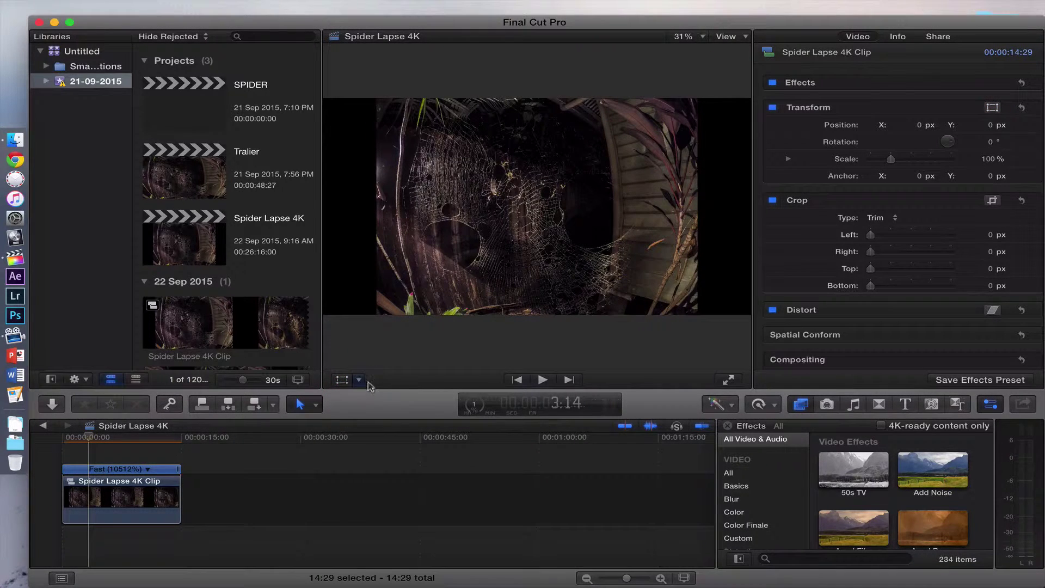
pyautogui.click(358, 380)
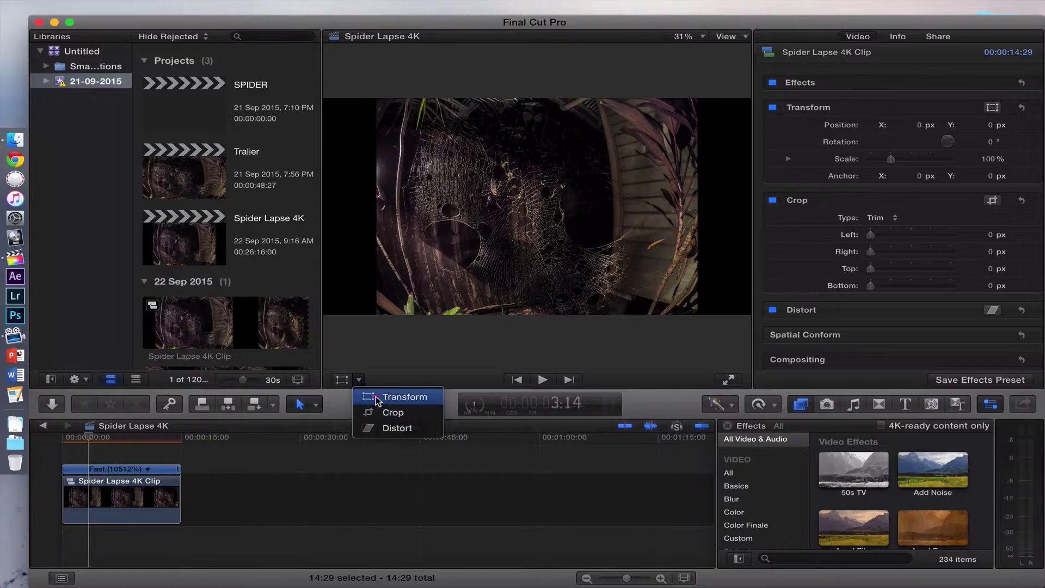
pyautogui.click(378, 397)
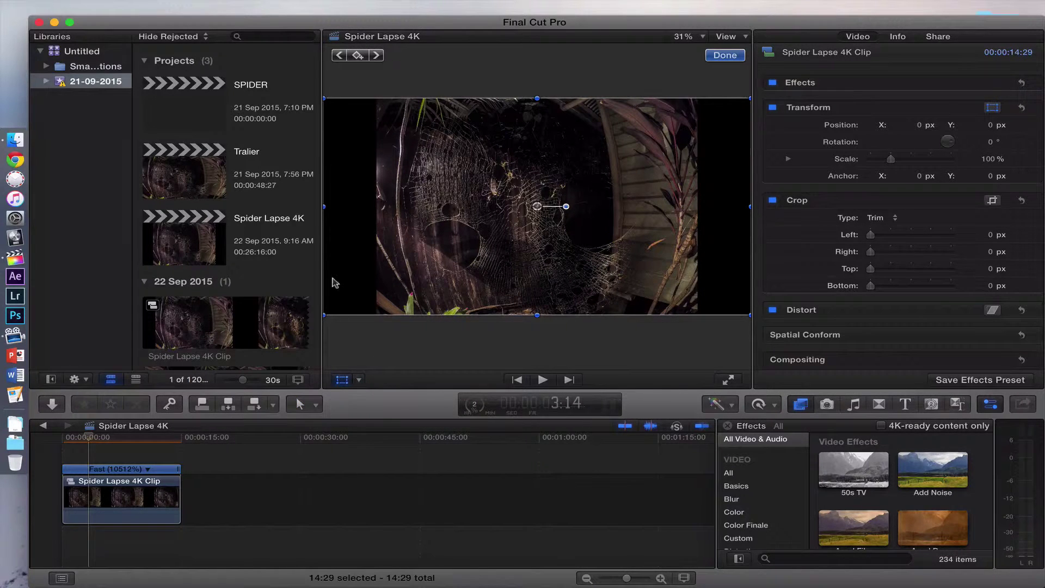
pyautogui.moveTo(324, 207); pyautogui.dragTo(251, 202)
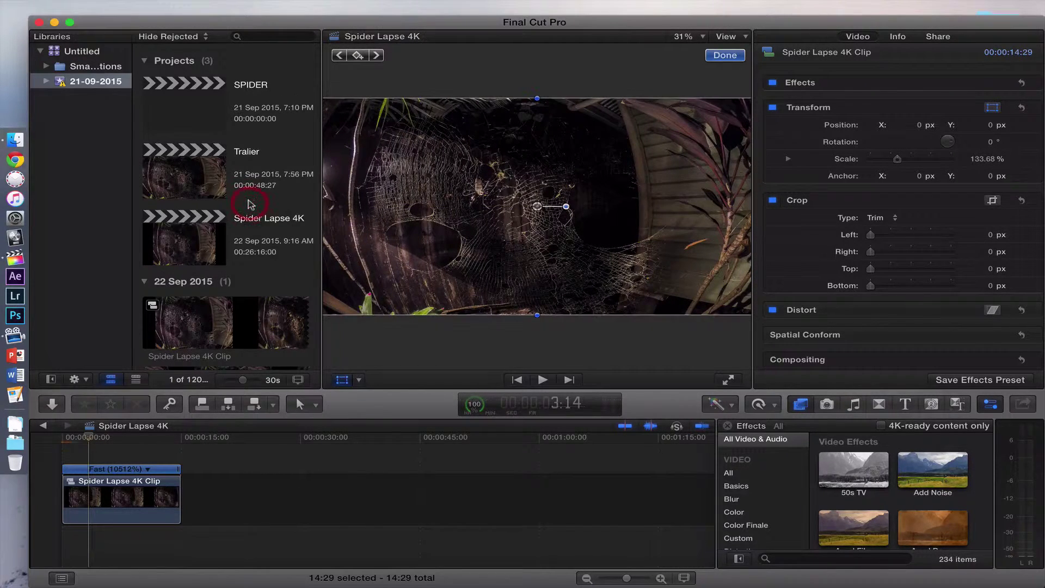
pyautogui.click(721, 56)
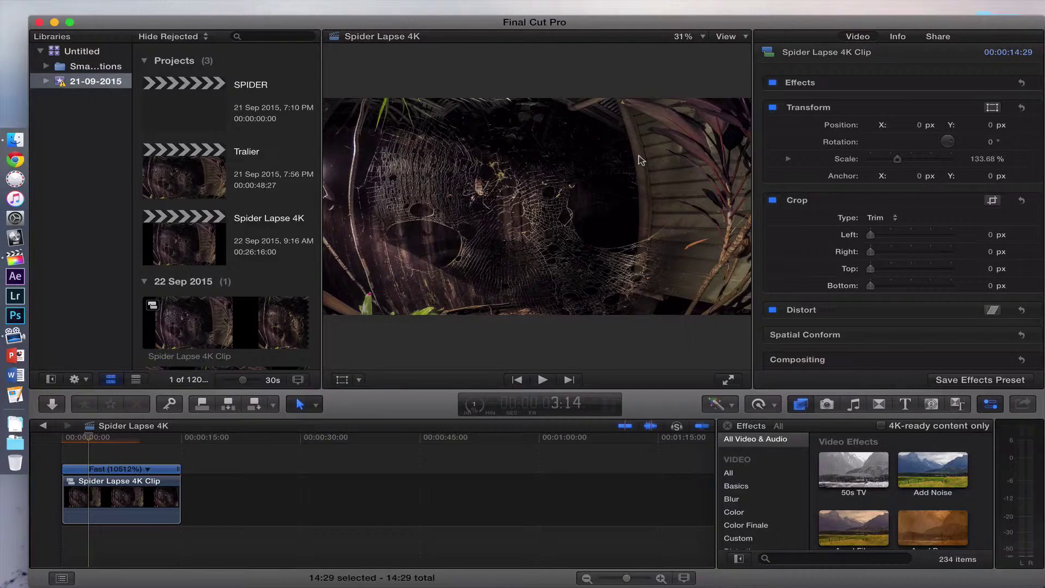
pyautogui.click(517, 378)
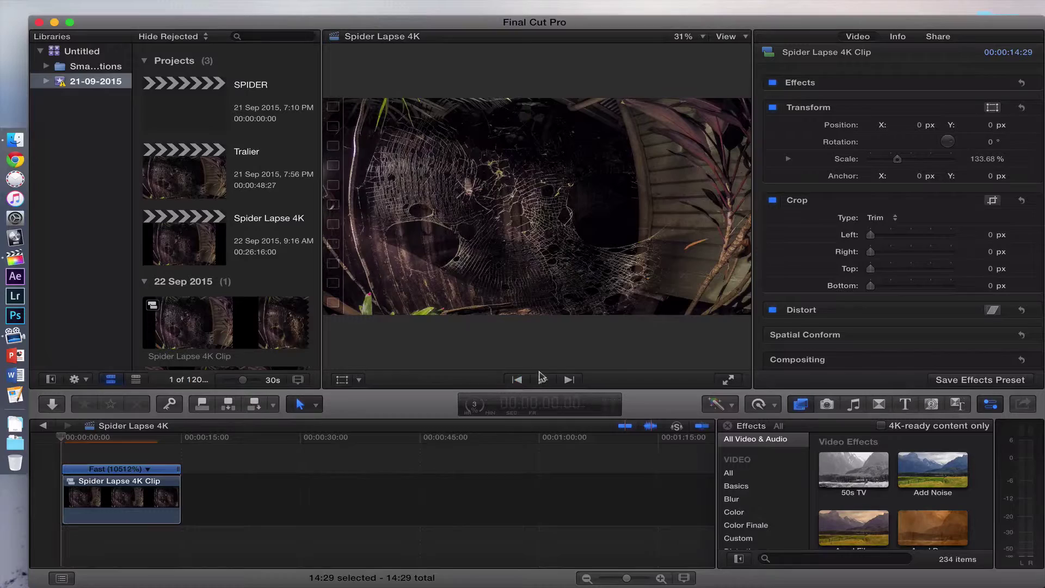
pyautogui.click(541, 378)
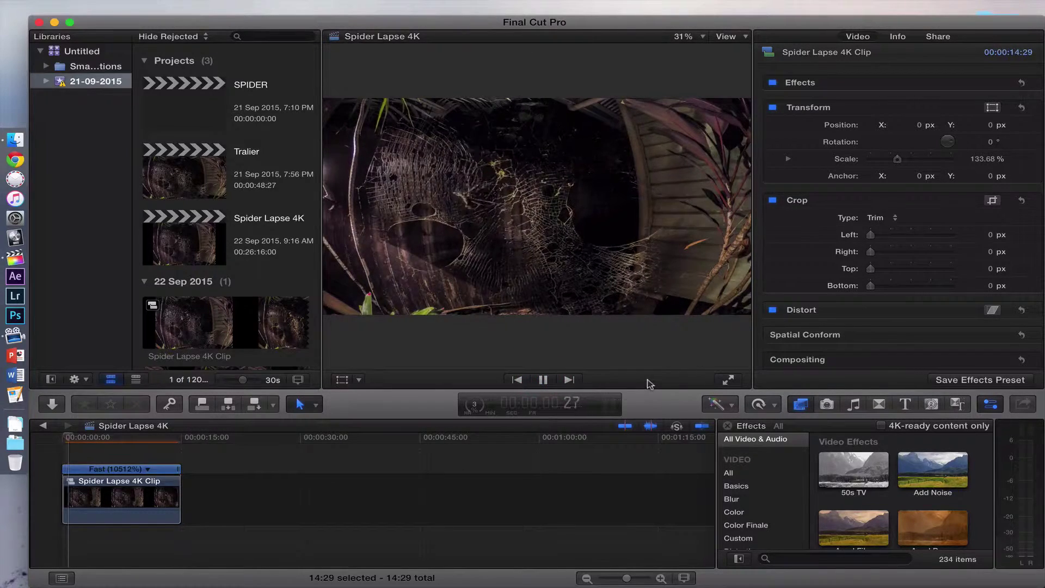